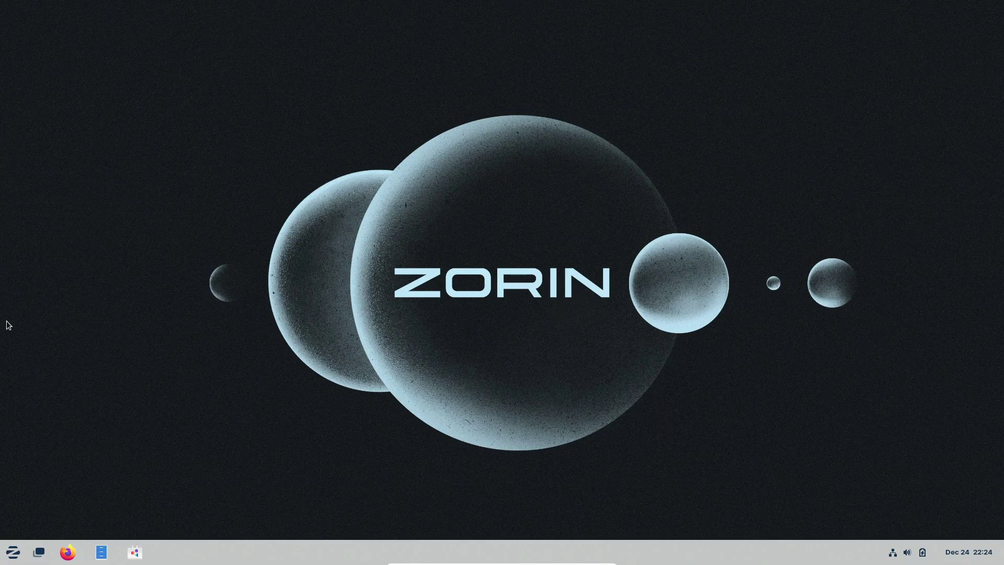
# Browse the full list of apps in the Zorin menu, then leave it.
pyautogui.click(13, 552)
pyautogui.click(67, 490)
pyautogui.scroll(-5, 111, 440)
pyautogui.scroll(-3, 108, 439)
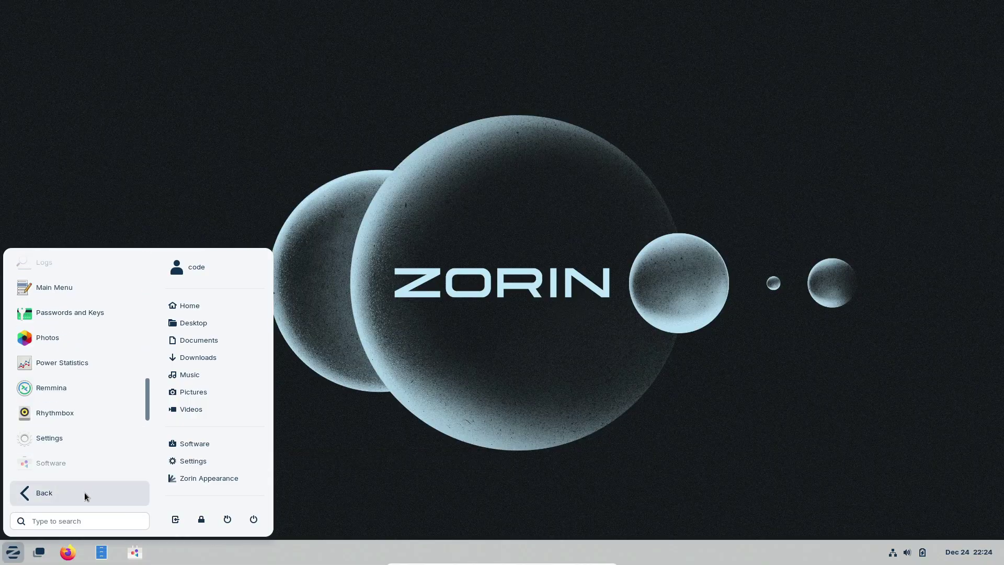
pyautogui.click(84, 492)
# Launch Terminal via a 'ter' search and run neofetch, selecting the OS and kernel lines.
pyautogui.write('ter')
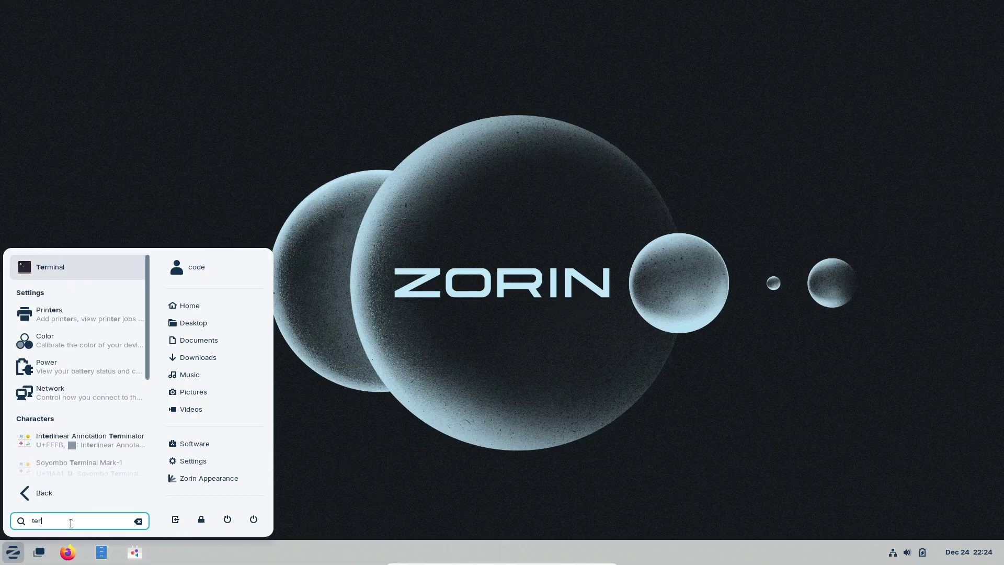
pyautogui.press('Return')
pyautogui.write('neofetch')
pyautogui.press('Return')
pyautogui.moveTo(361, 74); pyautogui.dragTo(187, 74)
pyautogui.moveTo(308, 146); pyautogui.dragTo(208, 92)
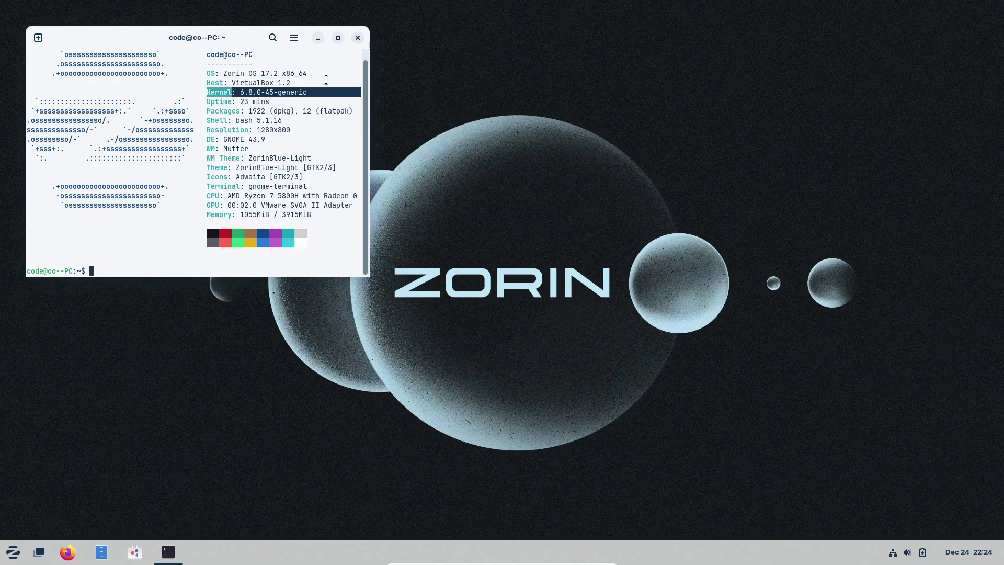
# Close Terminal and open Settings on the About page showing Zorin OS 17.2 Core details.
pyautogui.click(358, 39)
pyautogui.click(11, 550)
pyautogui.click(192, 461)
pyautogui.scroll(-3, 319, 334)
pyautogui.scroll(3, 312, 353)
pyautogui.scroll(-5, 79, 355)
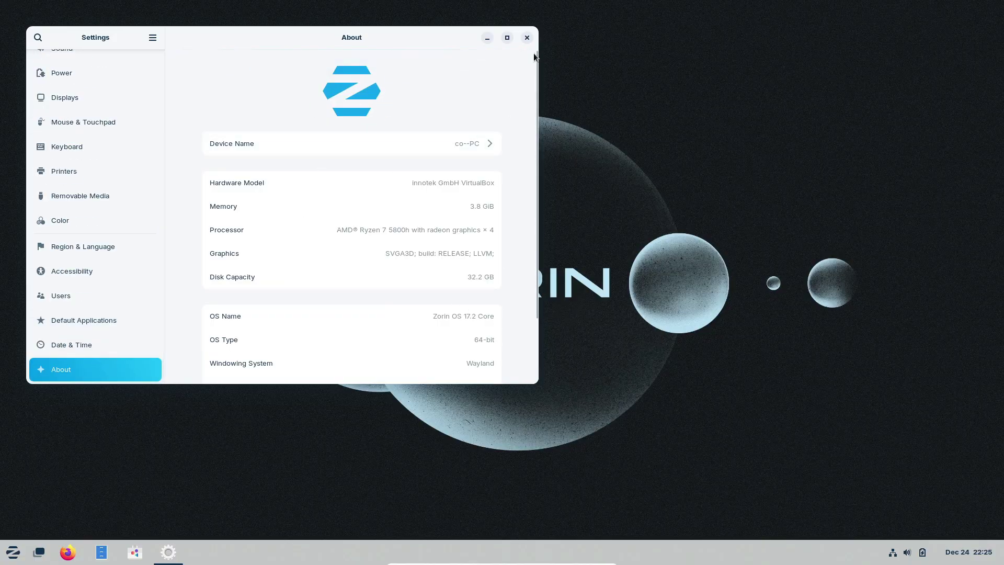
pyautogui.click(527, 38)
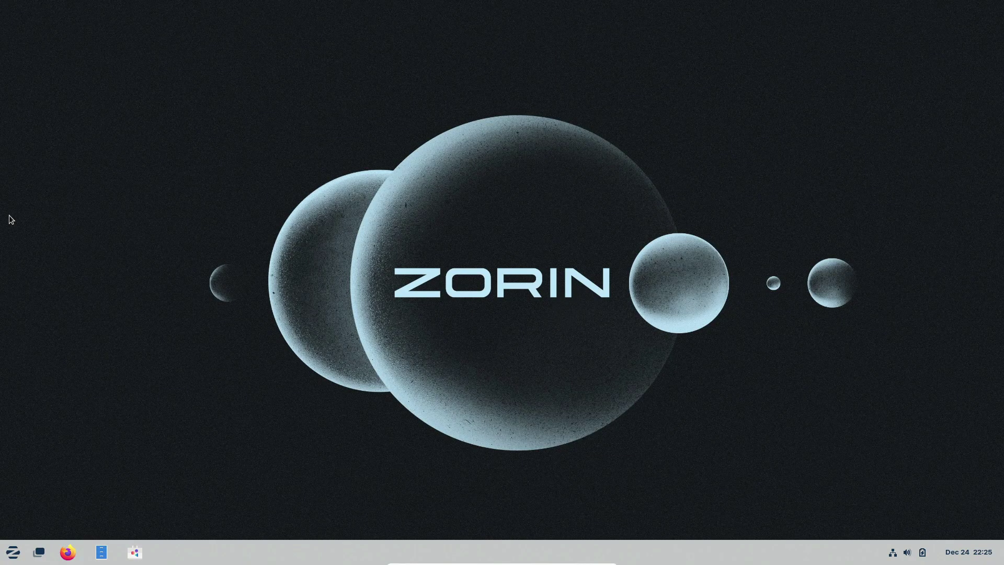
pyautogui.click(13, 553)
pyautogui.click(192, 460)
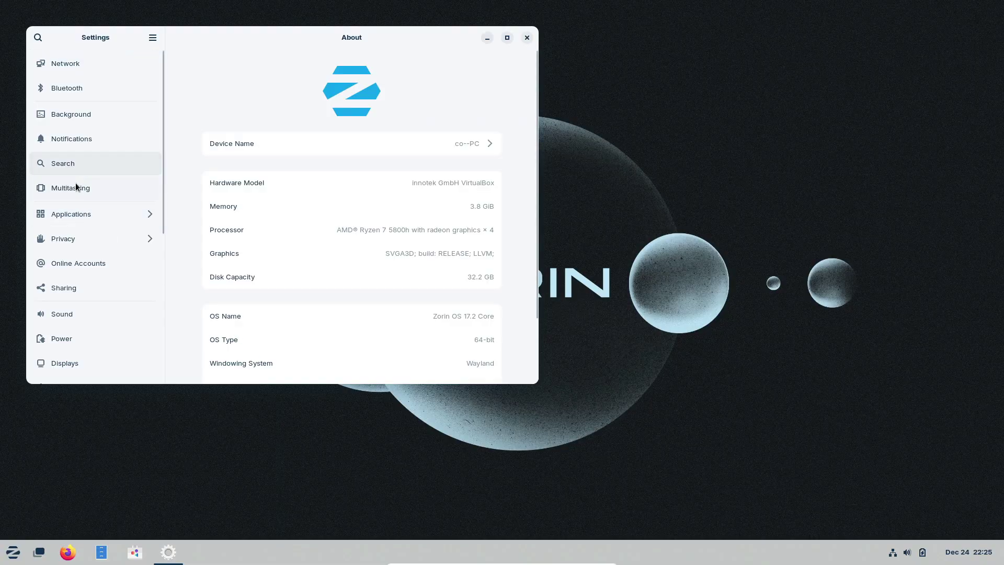
pyautogui.scroll(-5, 92, 265)
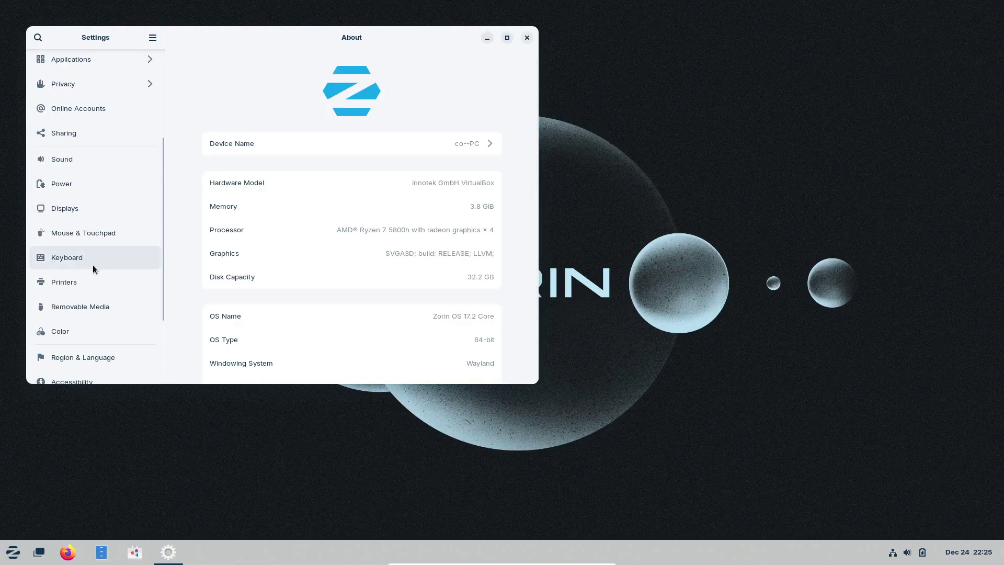
# Close Settings and open Zorin Appearance, moving its window right and down.
pyautogui.click(526, 38)
pyautogui.click(12, 552)
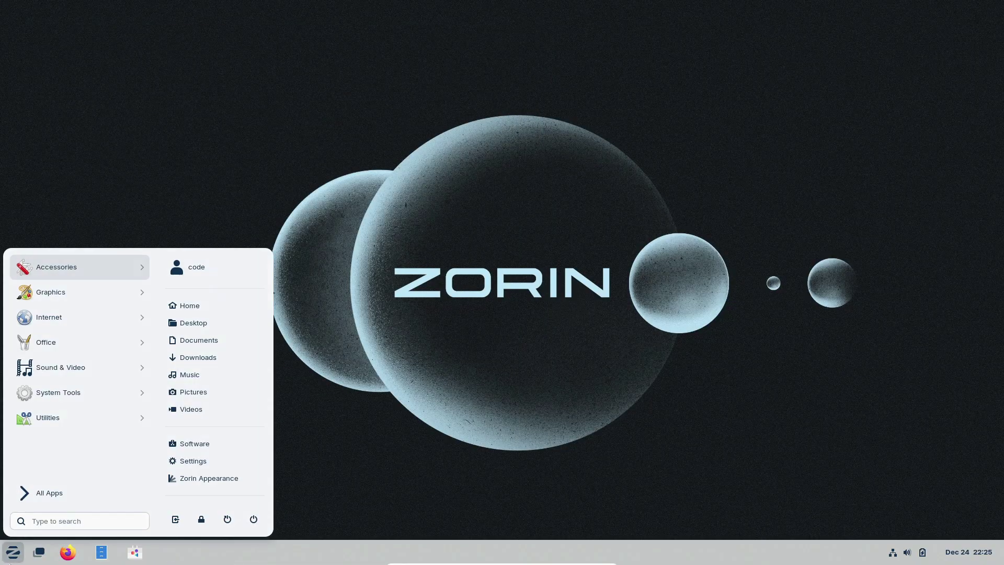
pyautogui.click(209, 477)
pyautogui.moveTo(232, 33); pyautogui.dragTo(473, 61)
# Browse the Theme, Effects, Desktop, Windows, Interface and Fonts pages of Zorin Appearance.
pyautogui.click(310, 114)
pyautogui.click(312, 134)
pyautogui.click(314, 155)
pyautogui.click(317, 179)
pyautogui.click(311, 201)
pyautogui.click(310, 219)
pyautogui.click(315, 153)
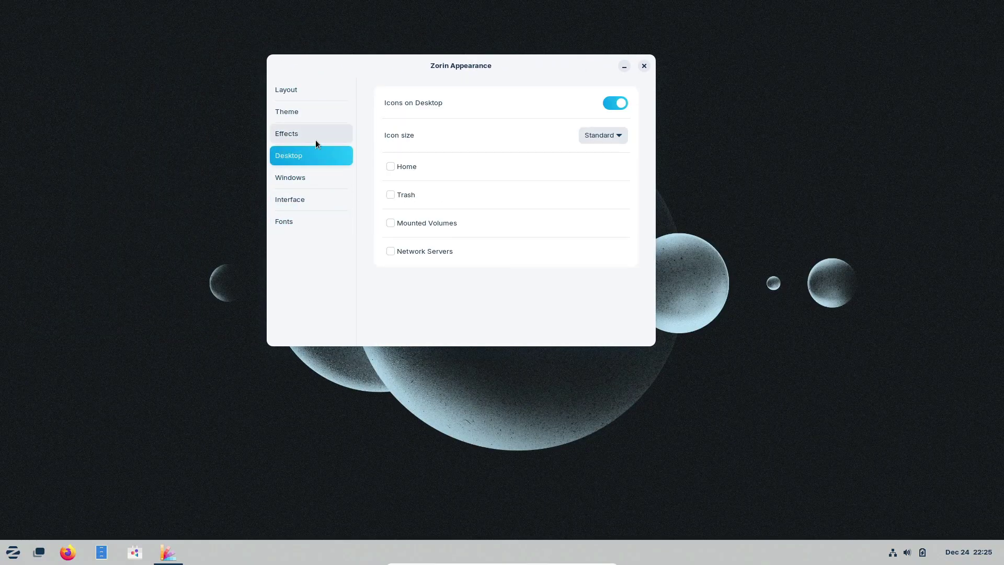
pyautogui.click(312, 133)
pyautogui.click(312, 112)
# Try the Adwaita and Adwaita-dark application themes, ending on light Adwaita.
pyautogui.click(607, 130)
pyautogui.click(601, 130)
pyautogui.click(601, 132)
pyautogui.click(599, 144)
pyautogui.click(615, 131)
pyautogui.click(616, 132)
pyautogui.click(617, 131)
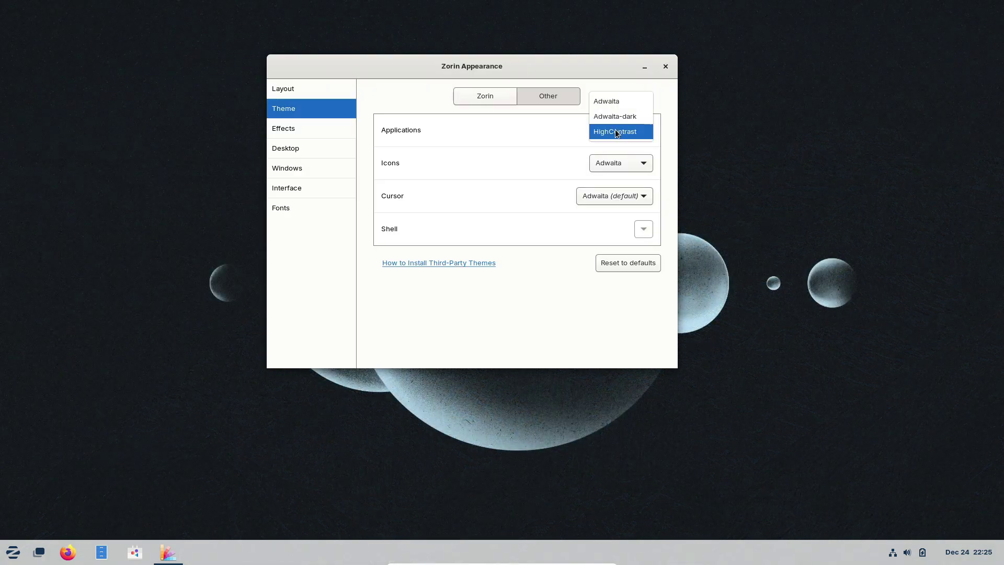
pyautogui.click(615, 100)
# Set the cursor theme to Handhelds.
pyautogui.click(616, 162)
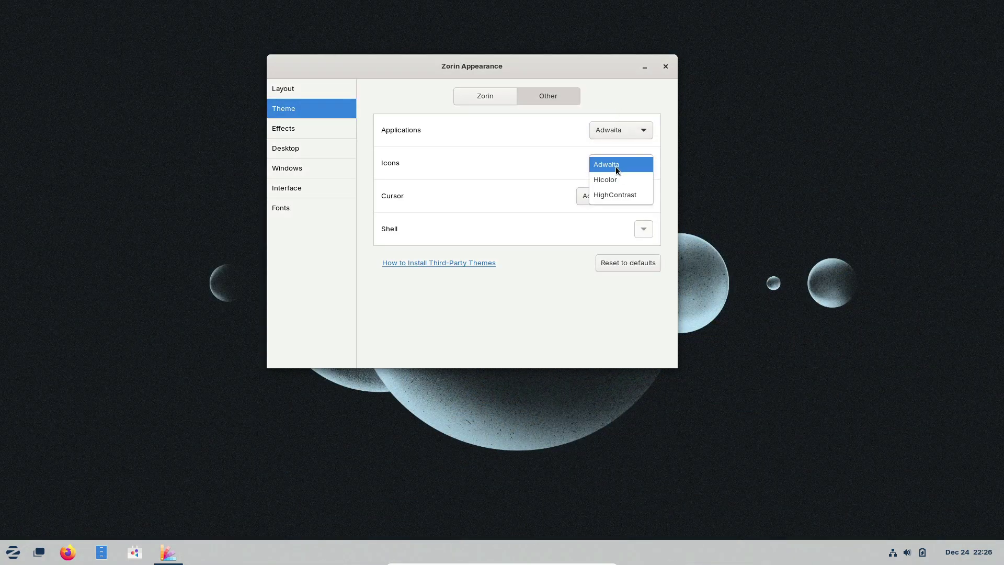
pyautogui.click(604, 196)
pyautogui.click(604, 213)
pyautogui.click(606, 196)
pyautogui.click(608, 179)
pyautogui.click(612, 197)
pyautogui.click(611, 211)
pyautogui.click(614, 197)
pyautogui.click(616, 178)
# Set applications to Adwaita-dark after briefly trying HighContrast, then close Zorin Appearance.
pyautogui.click(497, 97)
pyautogui.click(530, 97)
pyautogui.click(622, 130)
pyautogui.click(631, 165)
pyautogui.click(625, 134)
pyautogui.click(617, 114)
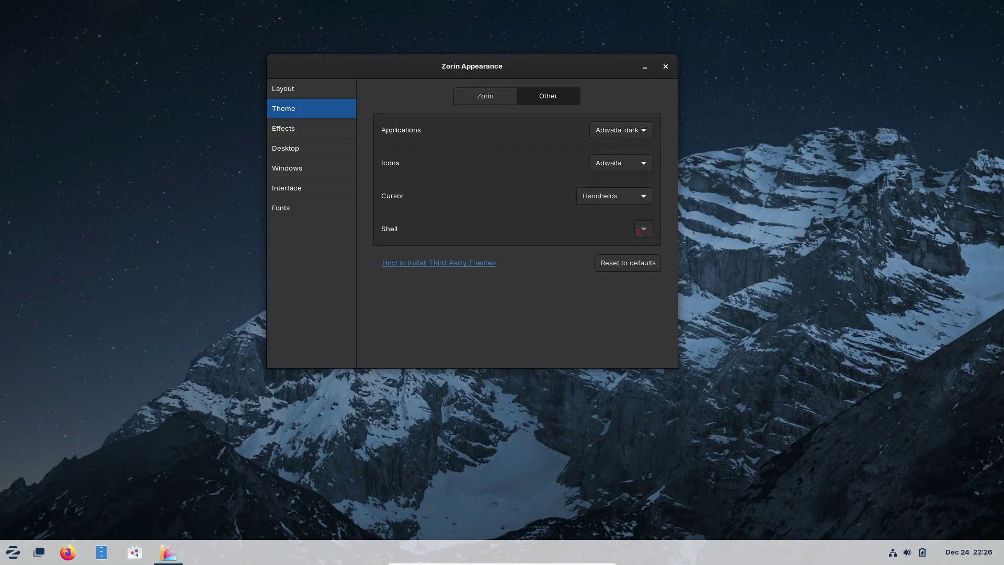
pyautogui.click(666, 68)
pyautogui.click(12, 552)
pyautogui.click(12, 557)
pyautogui.click(11, 554)
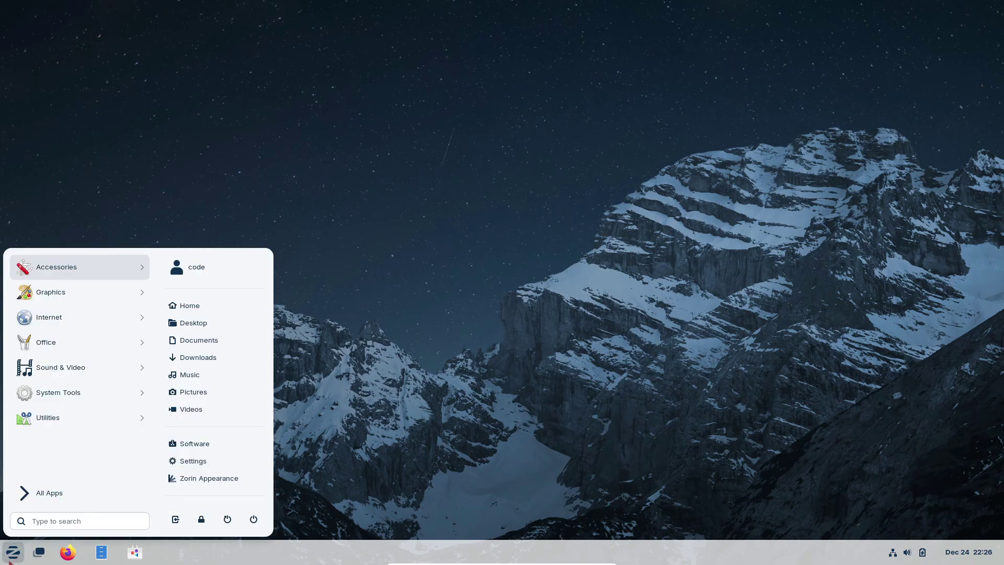
pyautogui.click(137, 269)
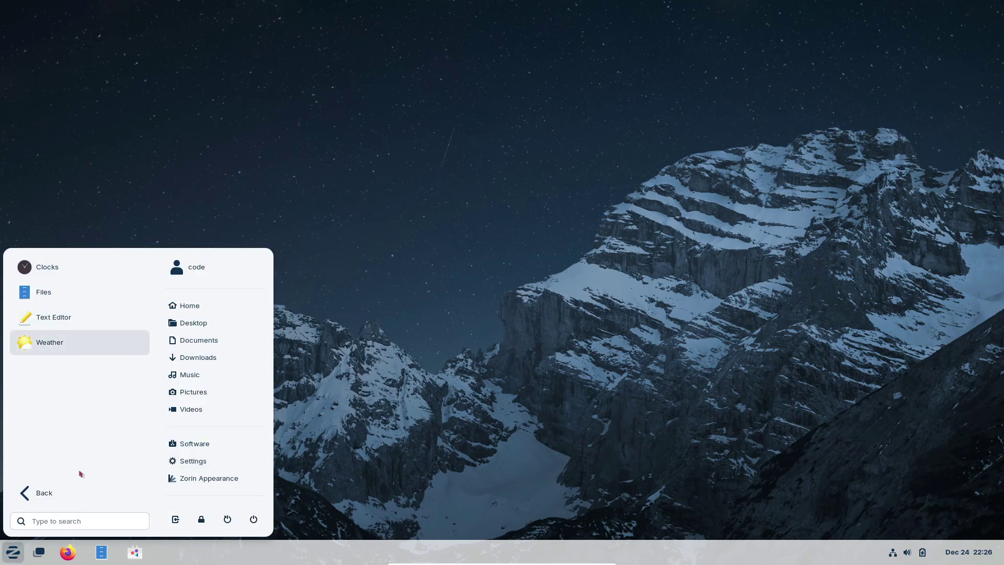
pyautogui.click(79, 491)
pyautogui.click(137, 267)
pyautogui.click(67, 491)
pyautogui.click(99, 295)
pyautogui.click(67, 492)
pyautogui.click(97, 318)
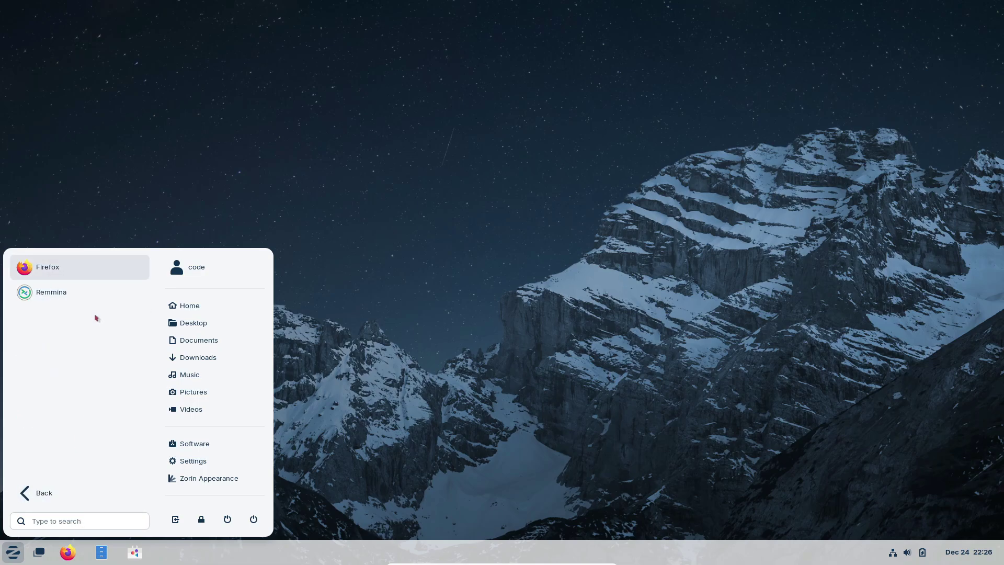
pyautogui.click(67, 492)
pyautogui.click(78, 343)
pyautogui.click(68, 493)
pyautogui.click(96, 372)
pyautogui.click(66, 489)
pyautogui.click(84, 400)
pyautogui.scroll(-2, 85, 399)
pyautogui.click(73, 486)
pyautogui.click(85, 416)
pyautogui.scroll(-3, 88, 426)
pyautogui.click(110, 491)
pyautogui.press('Escape')
pyautogui.rightClick(158, 221)
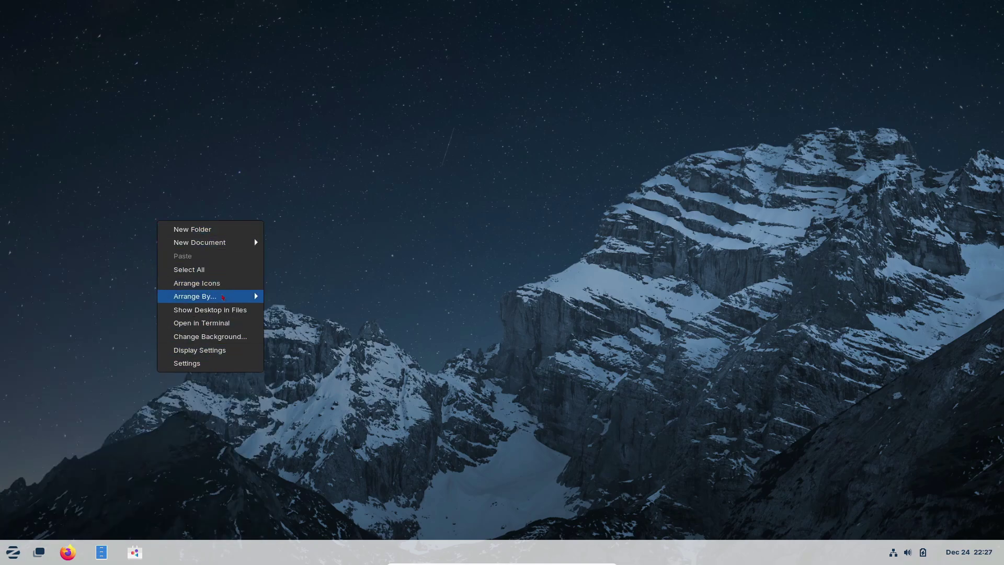
pyautogui.click(545, 238)
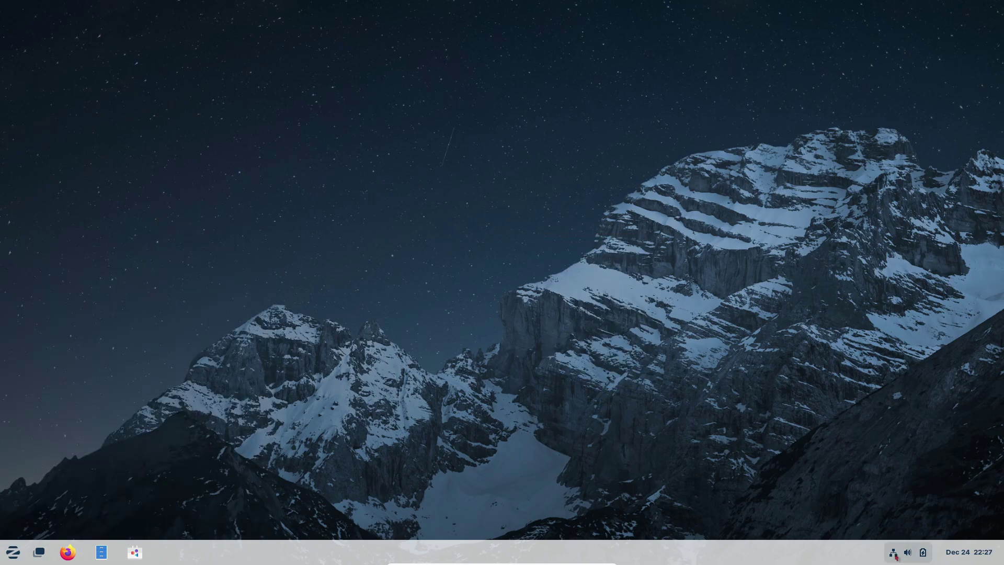
pyautogui.click(958, 550)
pyautogui.click(958, 549)
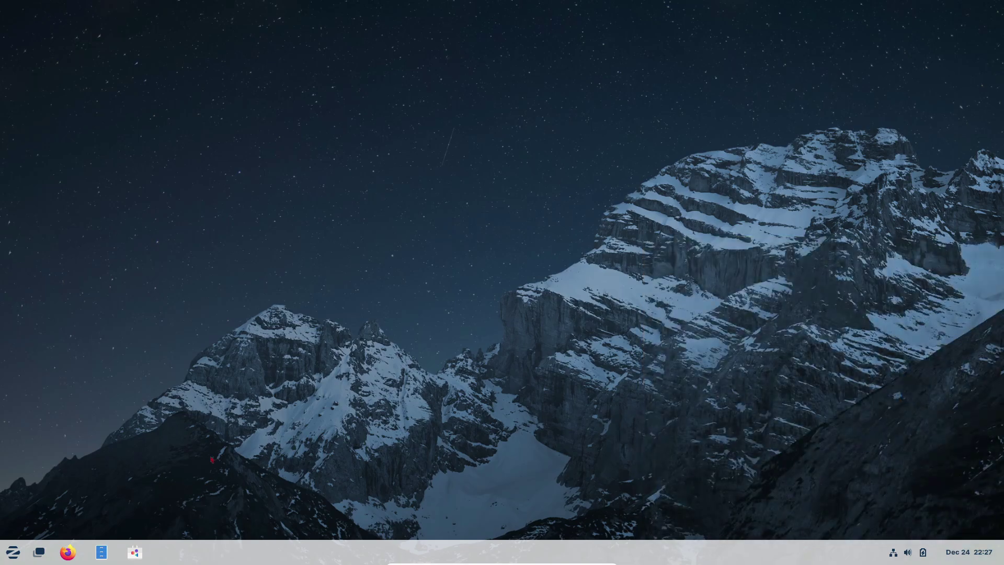
# Open Zorin Appearance and preview desktop layouts, ending on the centred-dock layout.
pyautogui.click(13, 551)
pyautogui.click(208, 476)
pyautogui.click(646, 164)
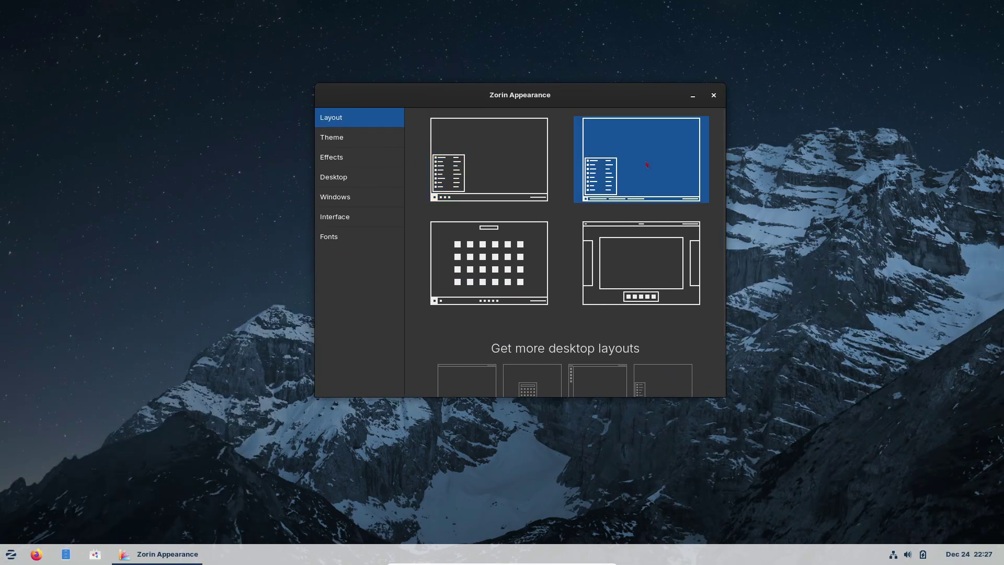
pyautogui.click(511, 161)
pyautogui.click(636, 172)
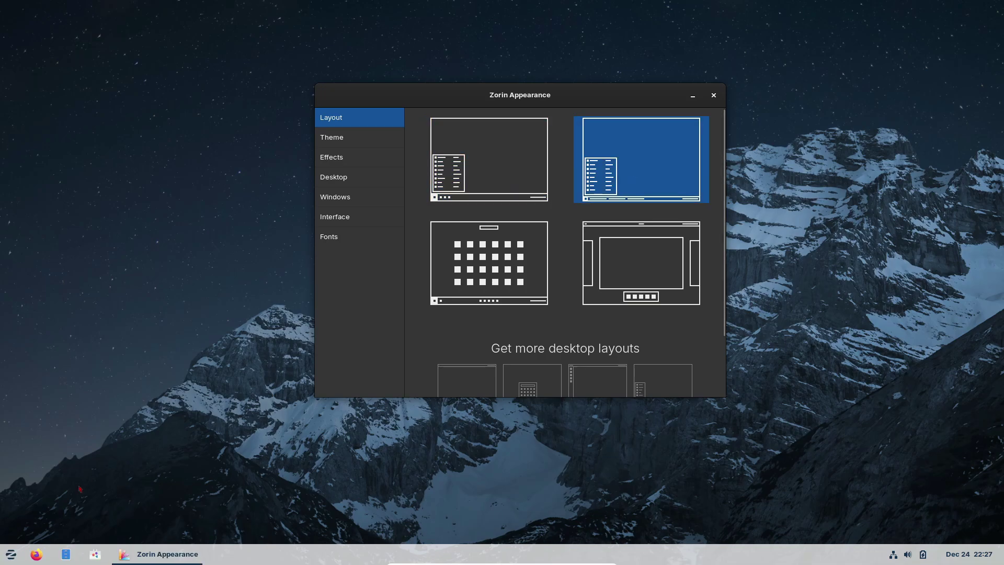
pyautogui.click(510, 256)
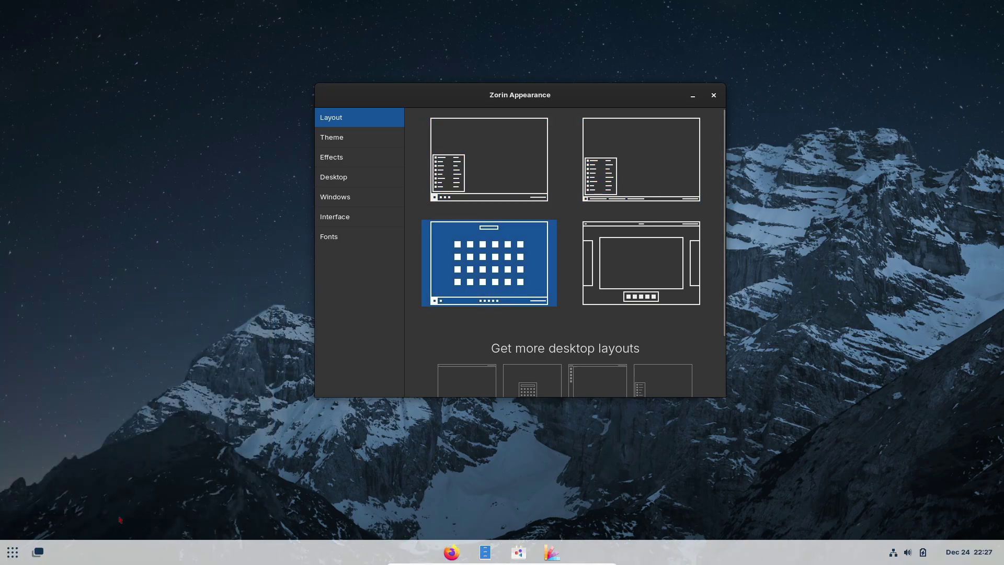
# Explore the centred-dock app grid and workspace overview, then return to Zorin Appearance.
pyautogui.click(13, 551)
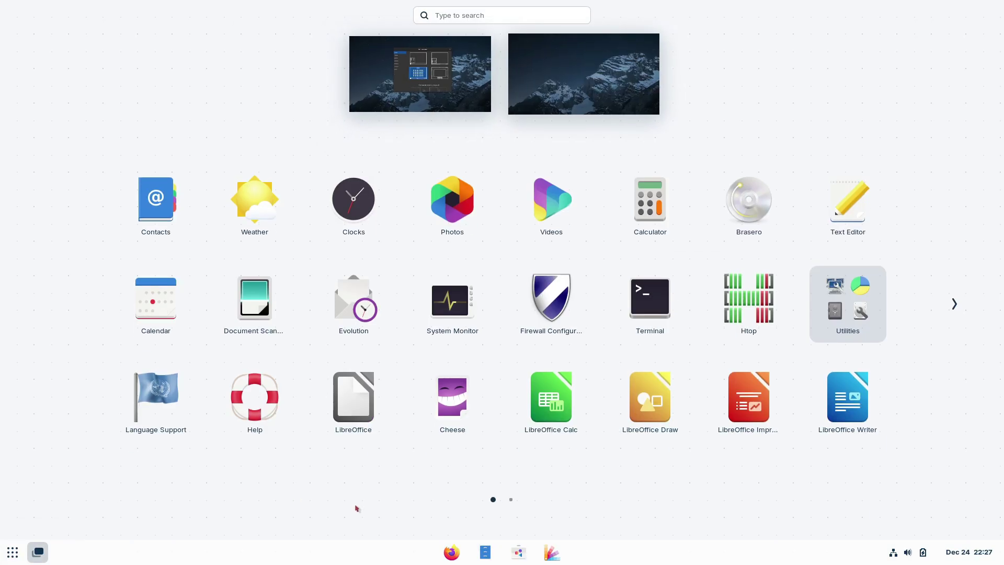
pyautogui.scroll(-1, 444, 473)
pyautogui.scroll(1, 314, 501)
pyautogui.click(12, 552)
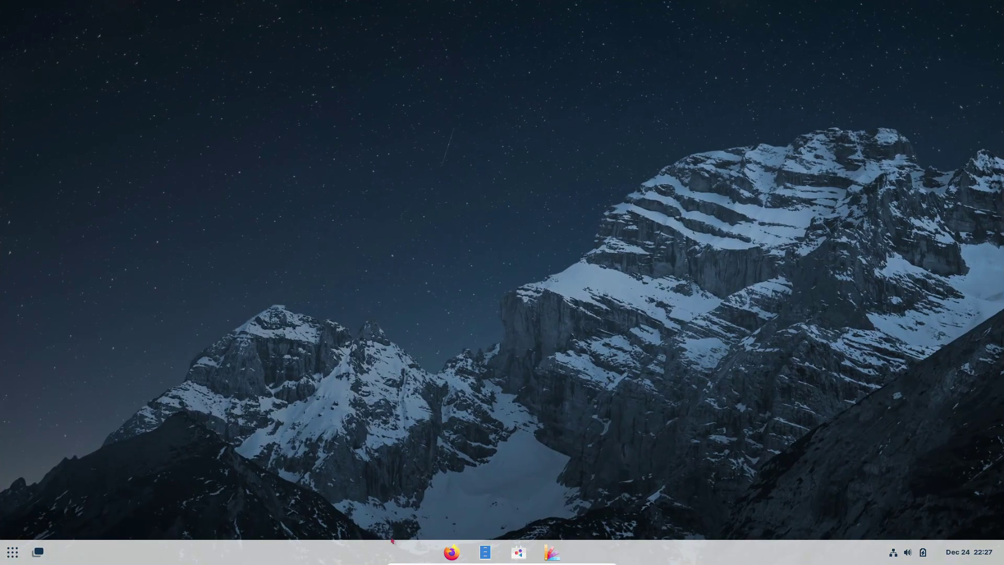
pyautogui.click(38, 553)
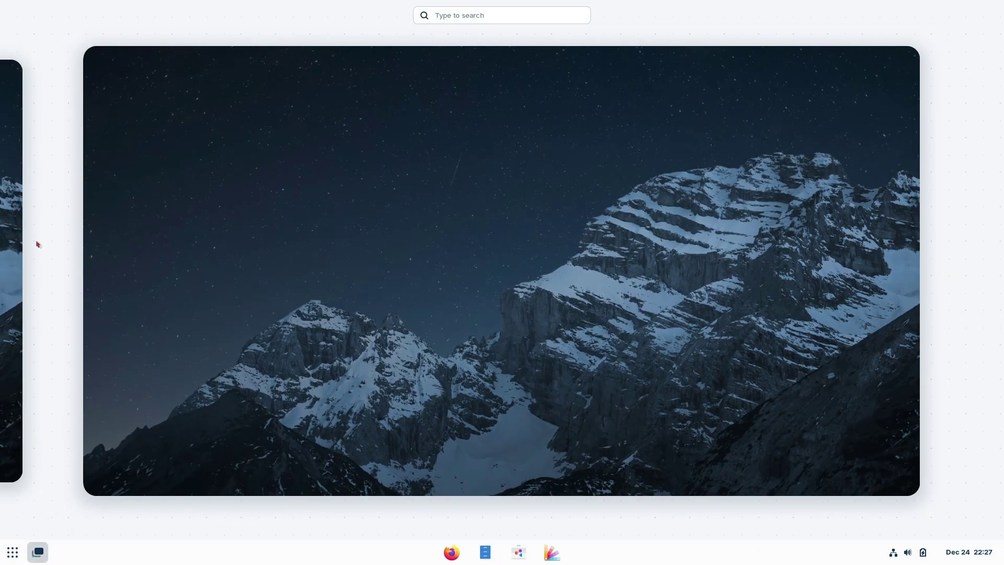
pyautogui.click(12, 232)
pyautogui.click(476, 286)
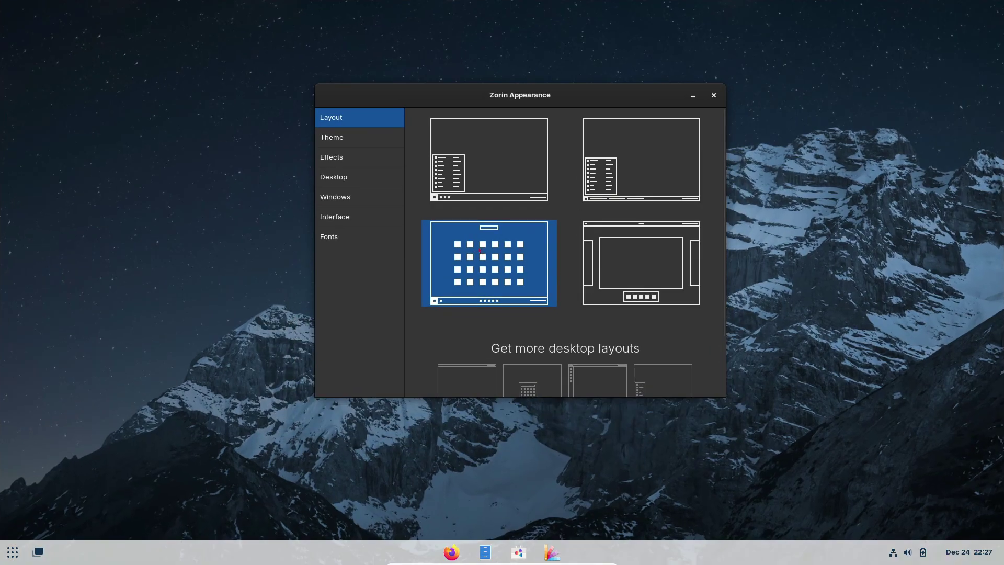
# Try the top-panel layout, then apply the Windows-like bottom-taskbar layout.
pyautogui.click(641, 285)
pyautogui.click(13, 8)
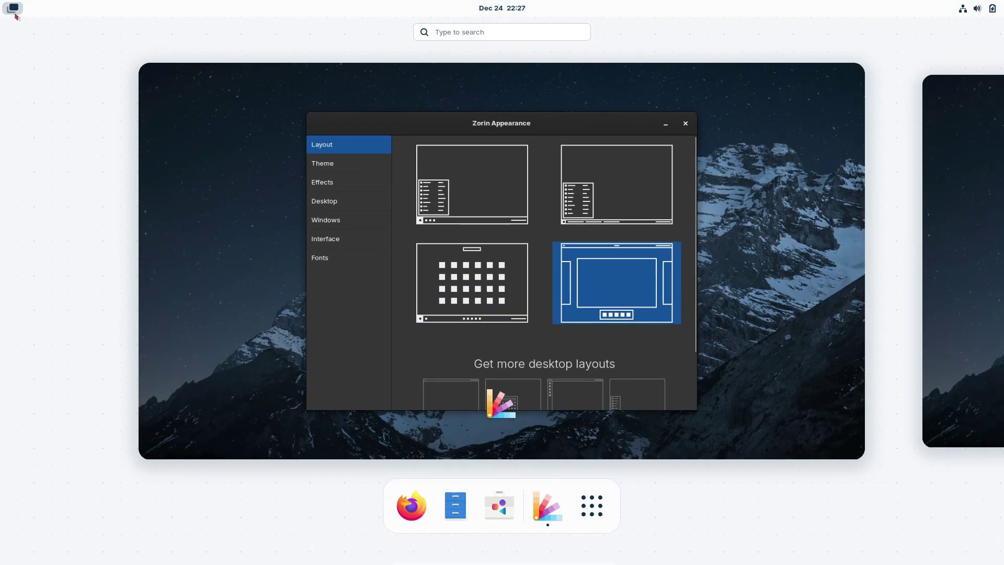
pyautogui.scroll(-1, 577, 484)
pyautogui.scroll(1, 636, 458)
pyautogui.click(591, 505)
pyautogui.click(591, 505)
pyautogui.click(574, 324)
pyautogui.scroll(-3, 573, 325)
pyautogui.scroll(2, 573, 324)
pyautogui.click(508, 159)
# Switch the application theme to light Adwaita.
pyautogui.click(349, 140)
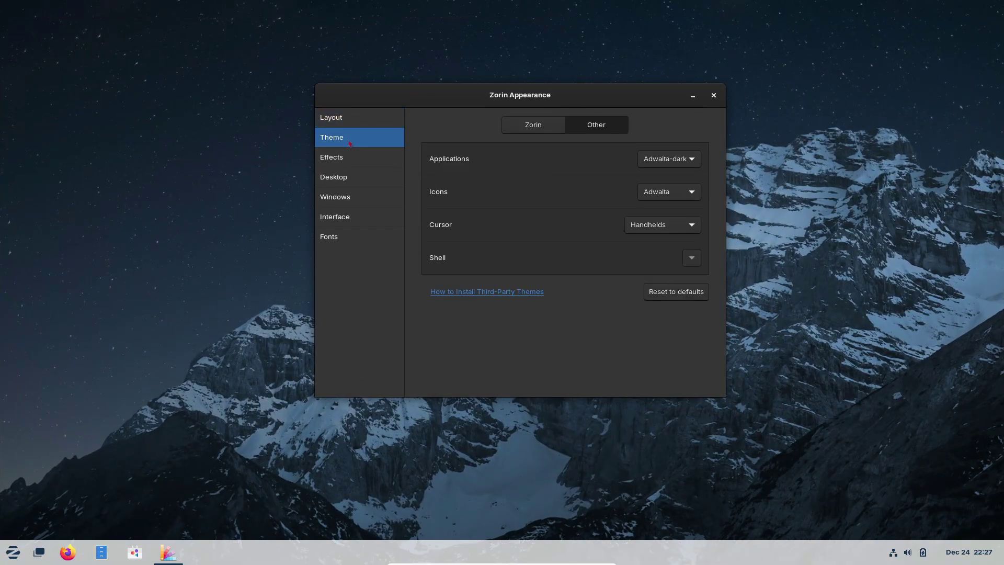
pyautogui.click(669, 158)
pyautogui.click(668, 149)
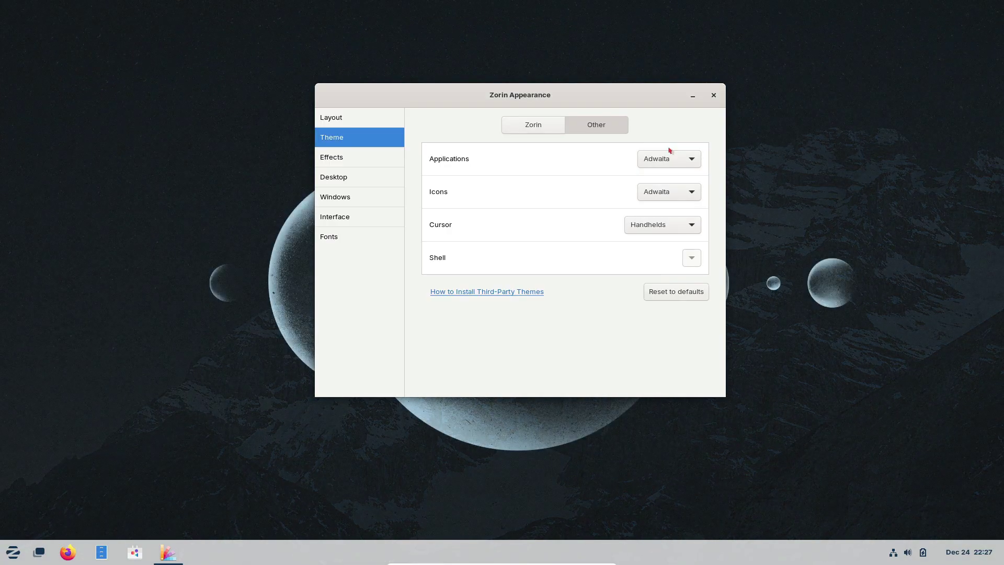
# Turn on the Spatial Window Switcher effect and preview it in the workspace overview.
pyautogui.click(366, 158)
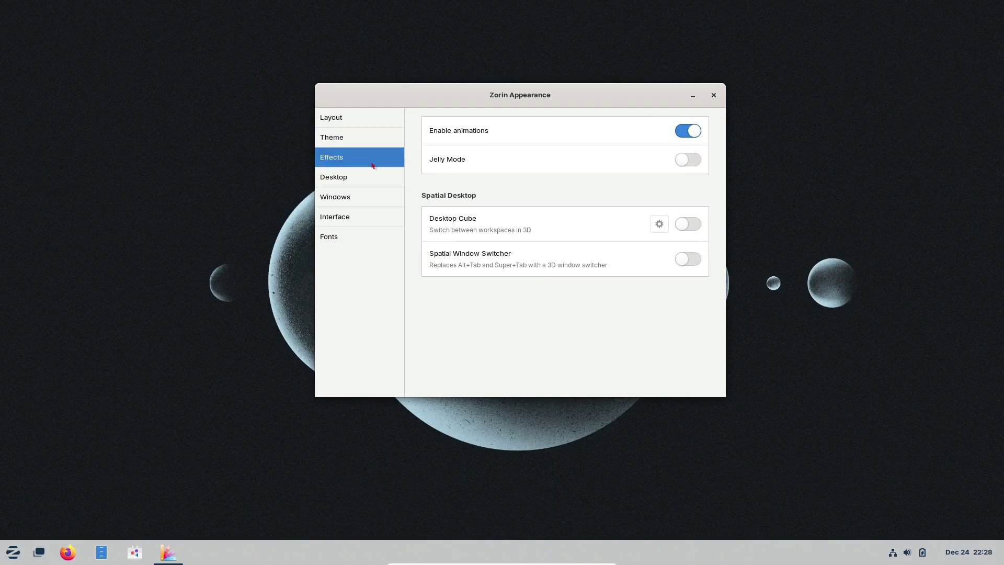
pyautogui.moveTo(594, 120); pyautogui.dragTo(581, 134)
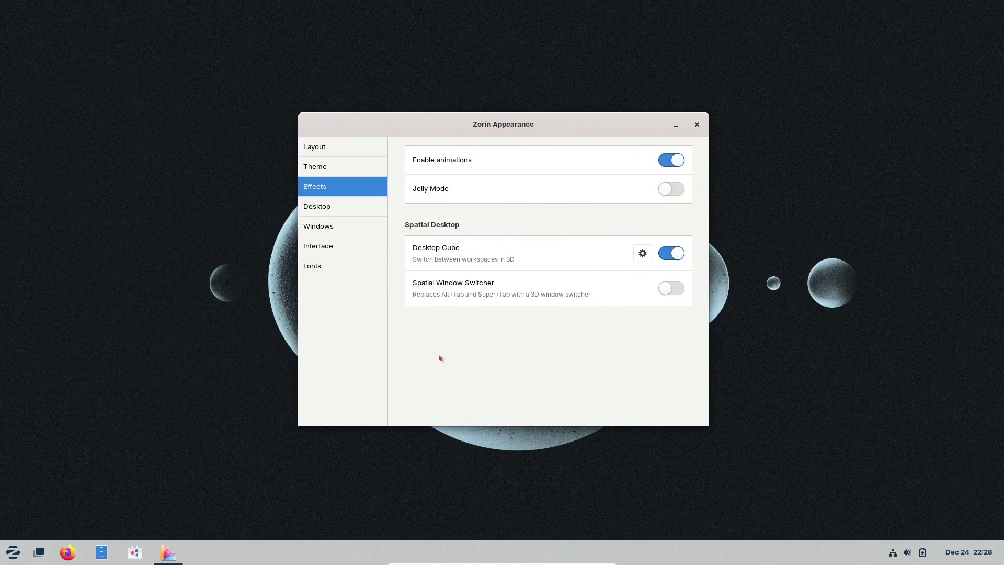
pyautogui.click(38, 552)
pyautogui.scroll(-1, 318, 372)
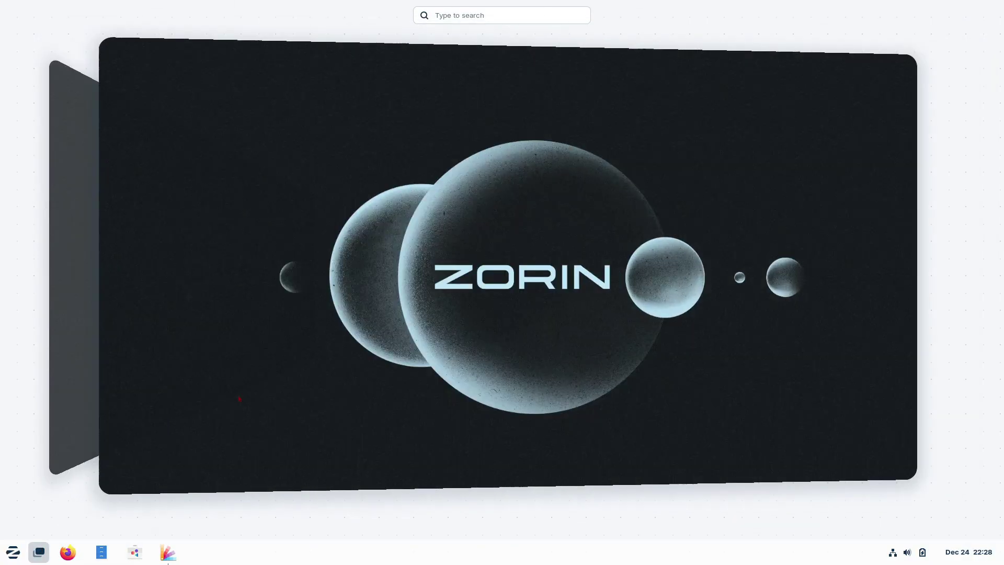
pyautogui.scroll(1, 317, 372)
pyautogui.click(317, 371)
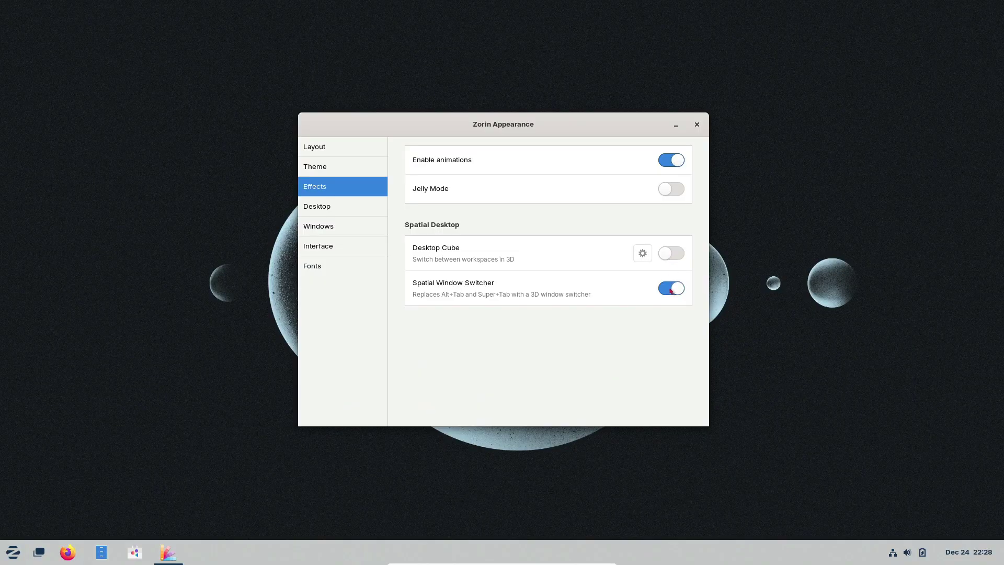
pyautogui.click(39, 551)
pyautogui.scroll(-1, 483, 329)
pyautogui.click(483, 328)
# Browse the Desktop, Windows, Interface and Fonts pages, then close Zorin Appearance.
pyautogui.click(365, 210)
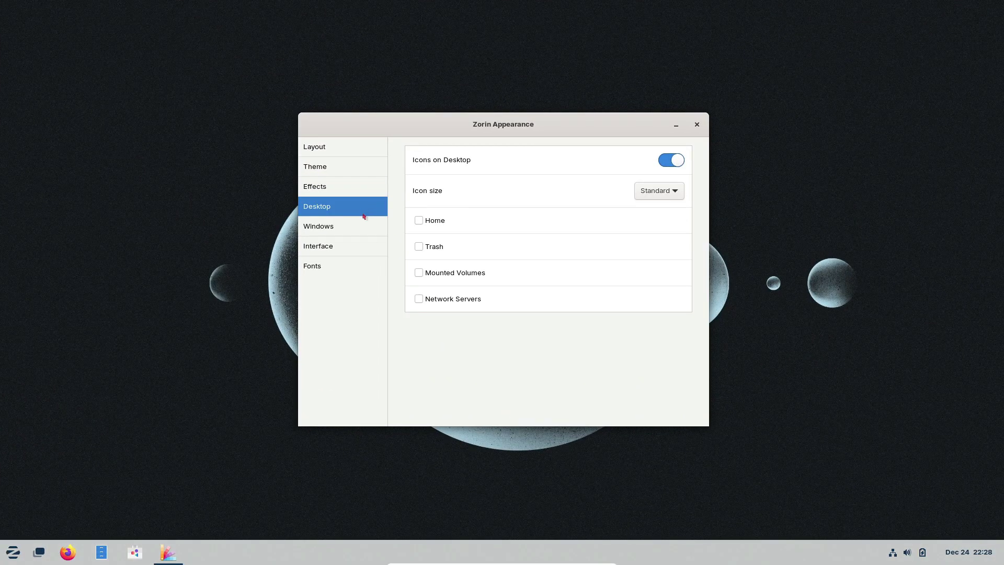
pyautogui.click(361, 226)
pyautogui.scroll(-5, 464, 253)
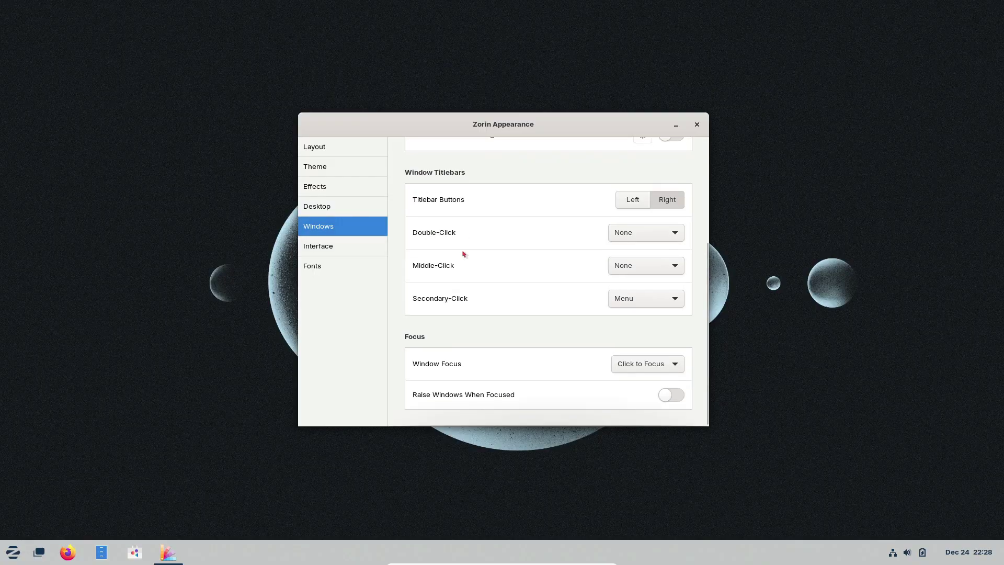
pyautogui.scroll(5, 463, 253)
pyautogui.click(379, 245)
pyautogui.click(362, 266)
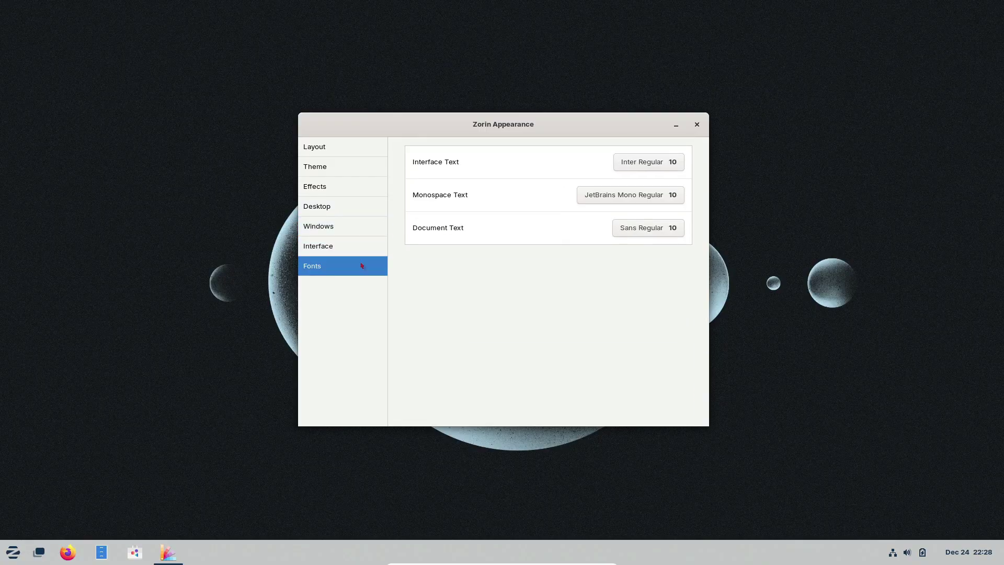
pyautogui.click(696, 126)
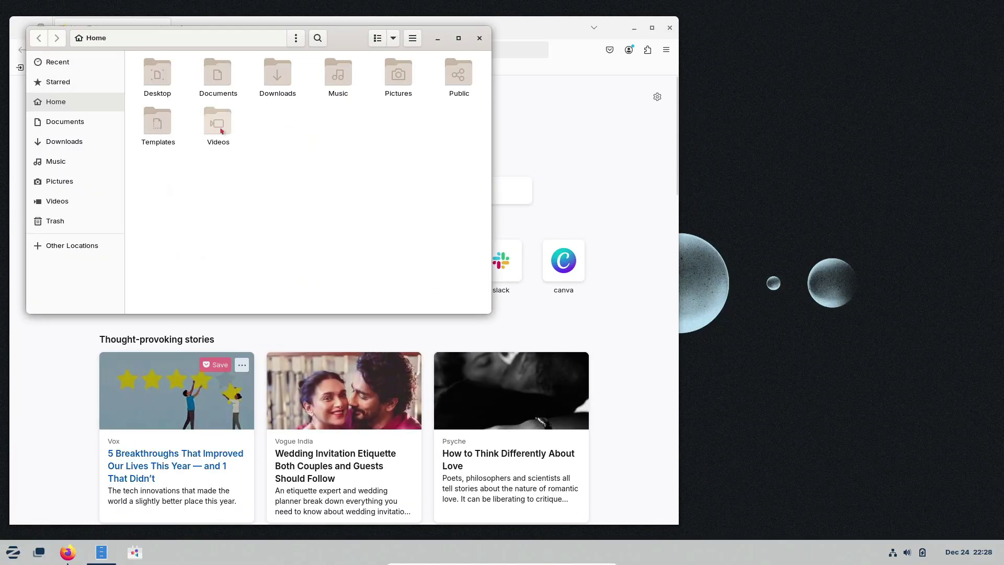
# Move Files aside and launch Calculator in Advanced mode.
pyautogui.moveTo(343, 44); pyautogui.dragTo(612, 79)
pyautogui.click(14, 555)
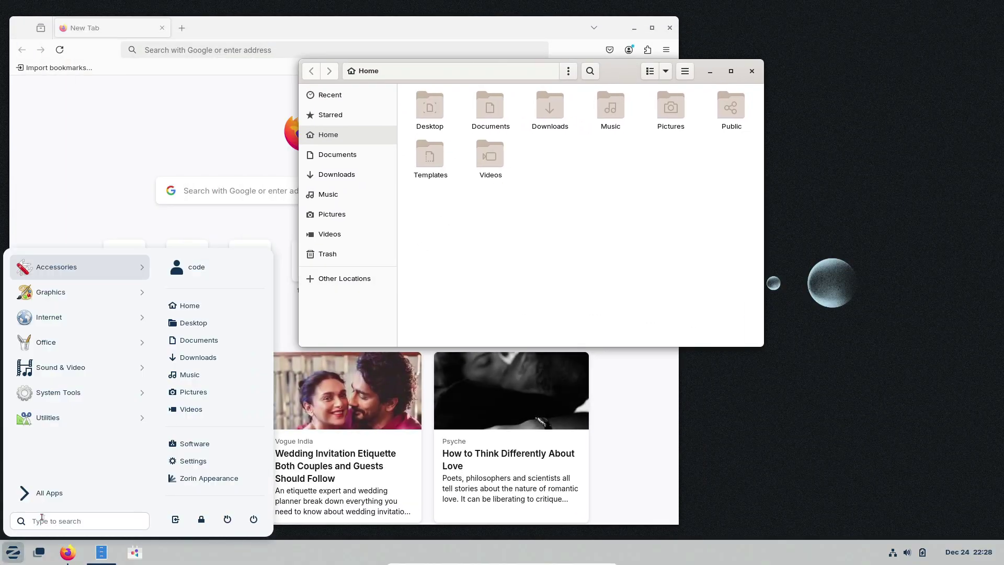
pyautogui.click(49, 493)
pyautogui.click(78, 366)
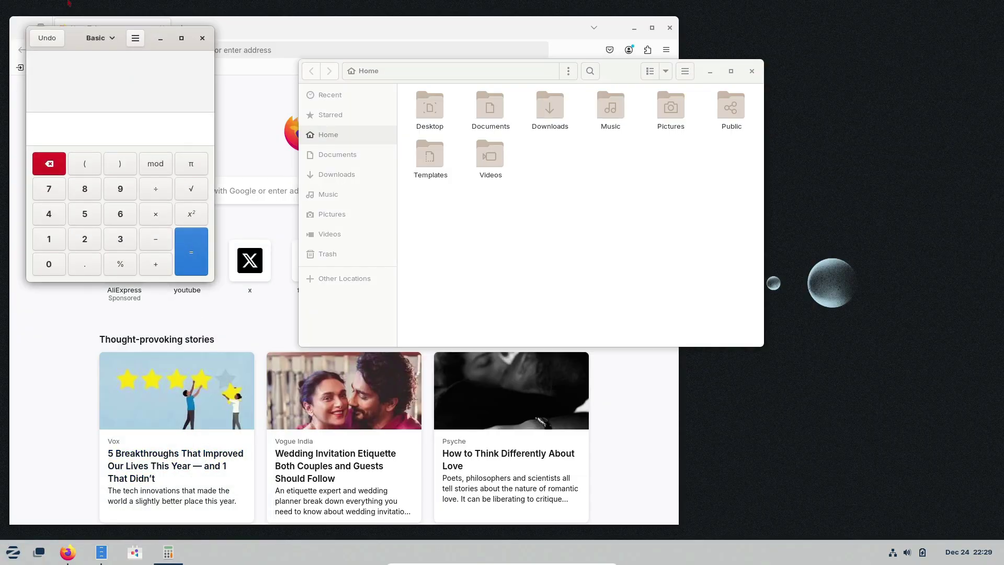
pyautogui.moveTo(75, 41); pyautogui.dragTo(339, 165)
pyautogui.click(369, 168)
pyautogui.click(382, 209)
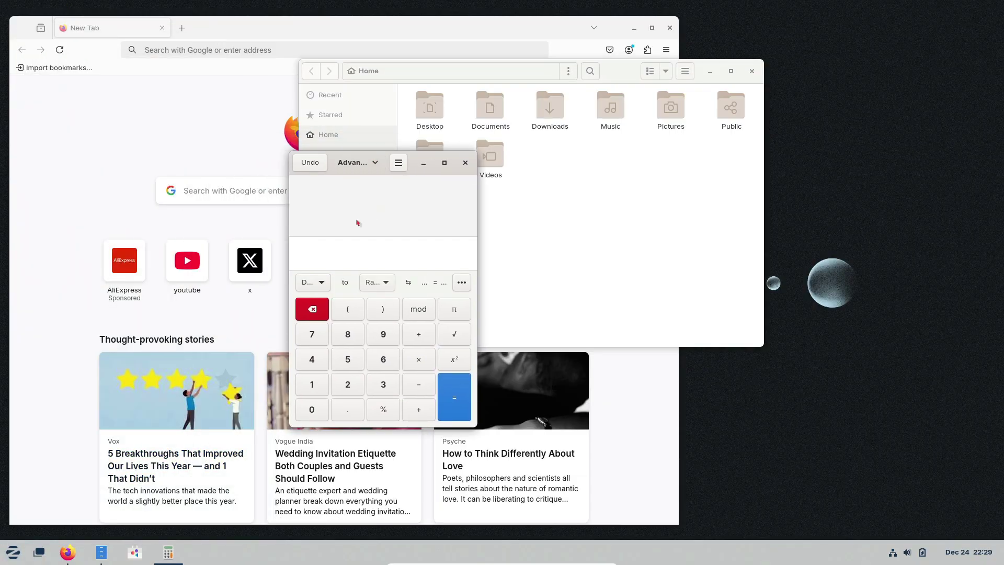
# Launch LibreOffice from the full app list and restore it to a smaller window.
pyautogui.click(14, 555)
pyautogui.click(60, 490)
pyautogui.scroll(-10, 102, 387)
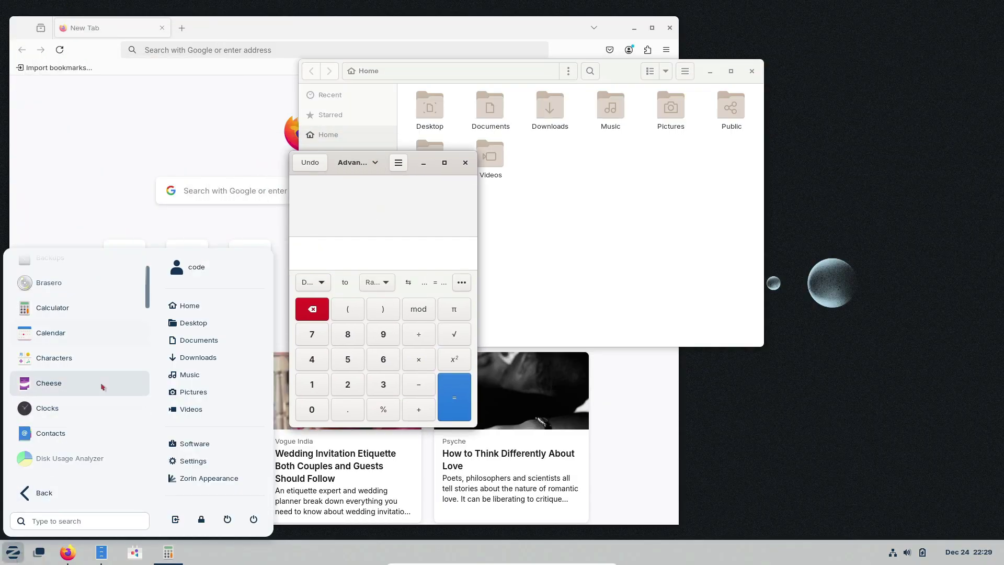
pyautogui.scroll(-5, 102, 387)
pyautogui.click(90, 319)
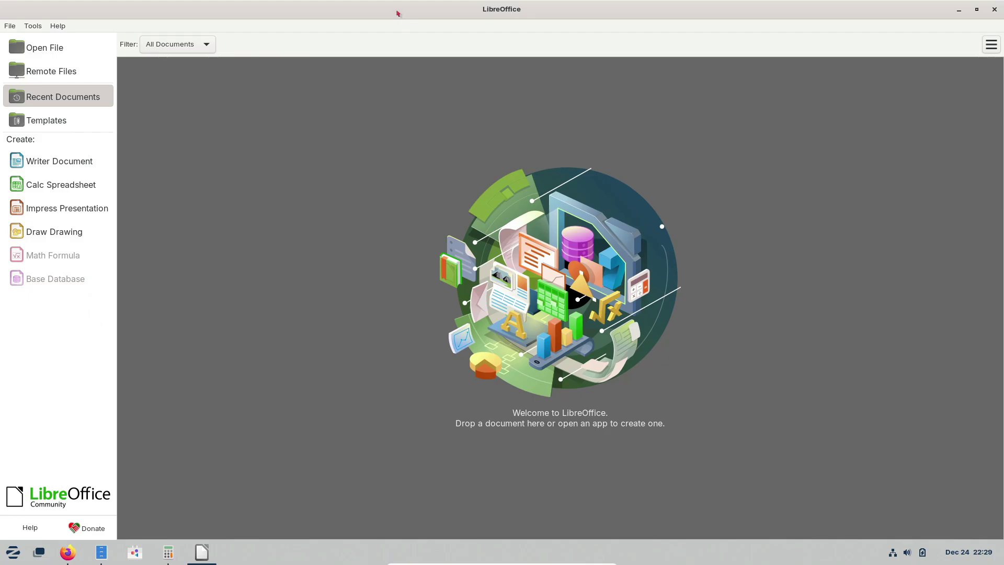
pyautogui.doubleClick(397, 13)
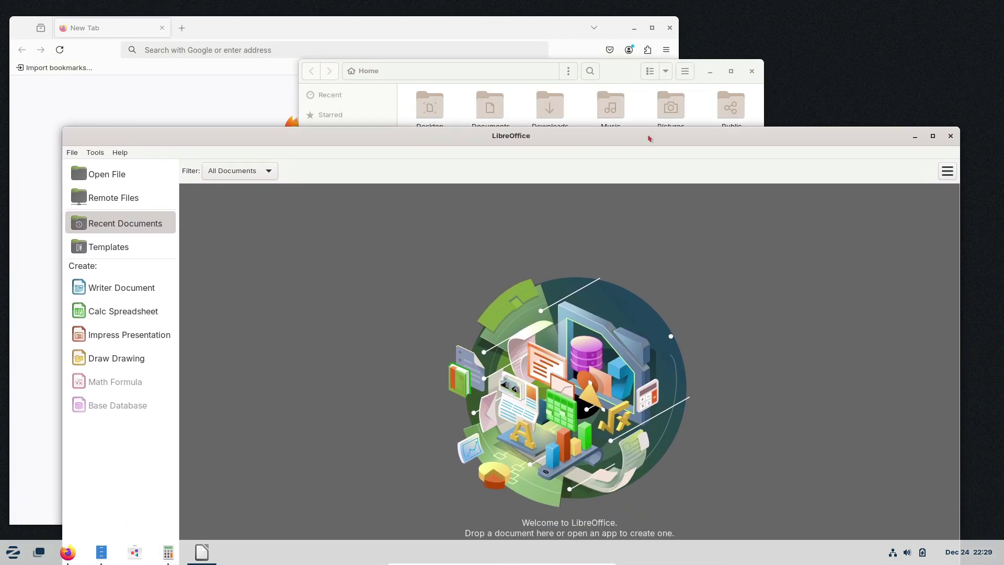
# Close the LibreOffice, Calculator, Files and Firefox windows, then bring up the app menu.
pyautogui.click(951, 136)
pyautogui.click(465, 161)
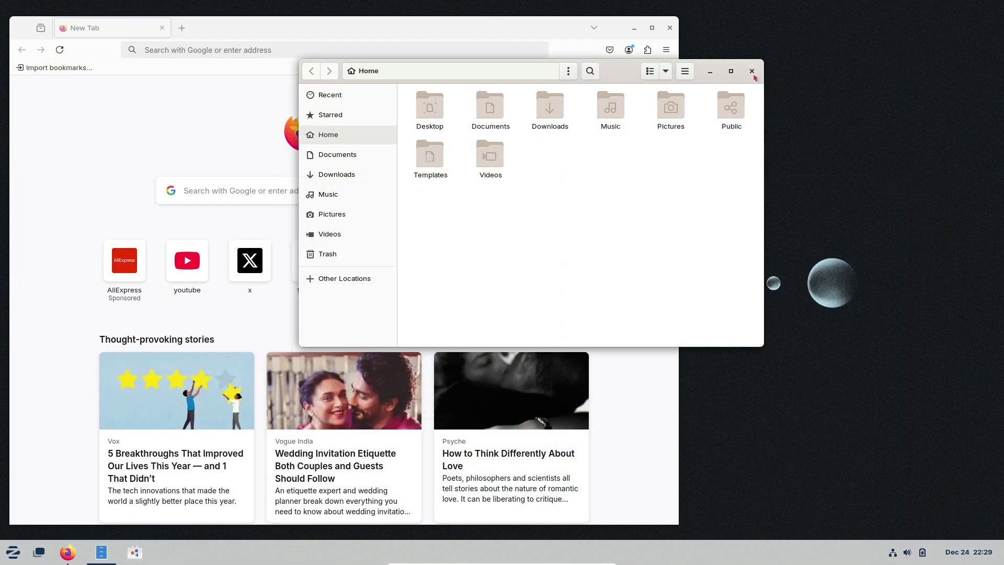
pyautogui.click(752, 71)
pyautogui.click(669, 28)
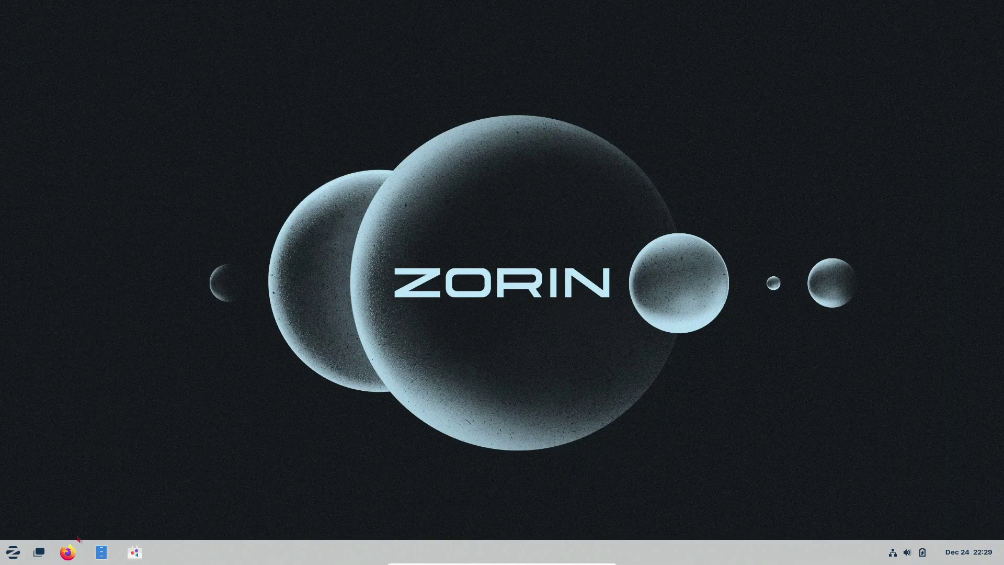
pyautogui.click(13, 552)
# Launch the Software store and view its list of installed apps.
pyautogui.press('super')
pyautogui.press('super')
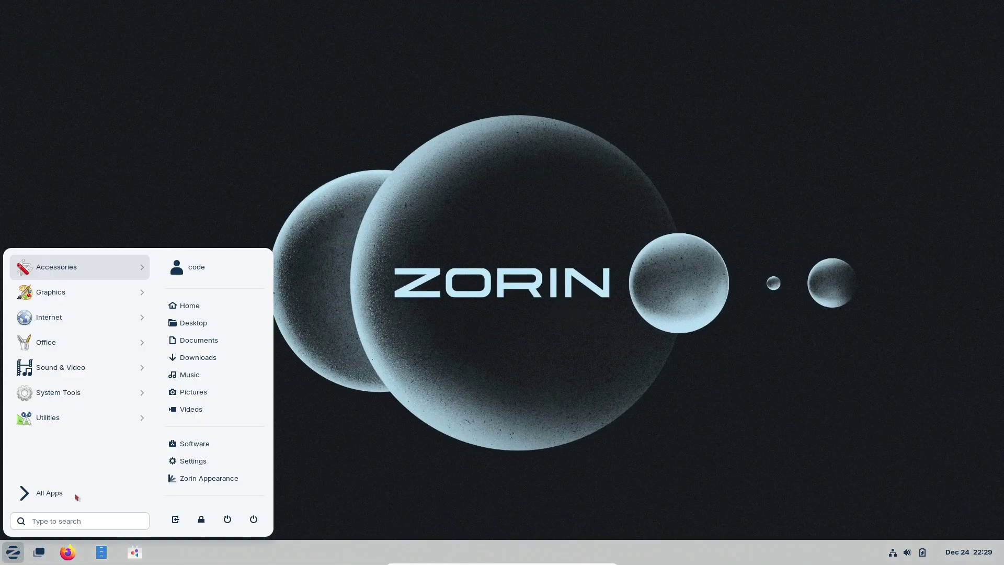
pyautogui.click(220, 448)
pyautogui.scroll(-10, 331, 282)
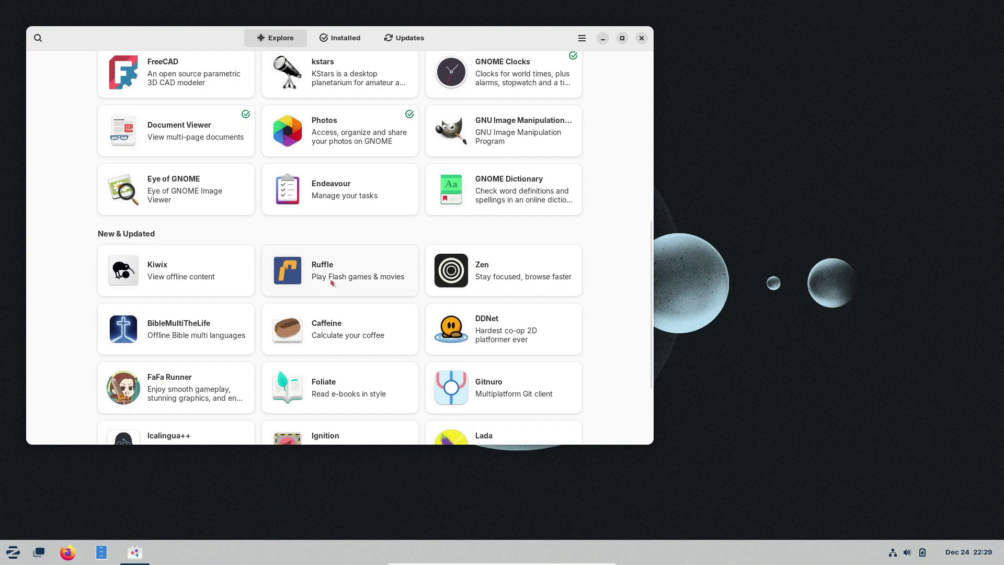
pyautogui.scroll(-3, 331, 283)
pyautogui.scroll(15, 332, 209)
pyautogui.click(339, 38)
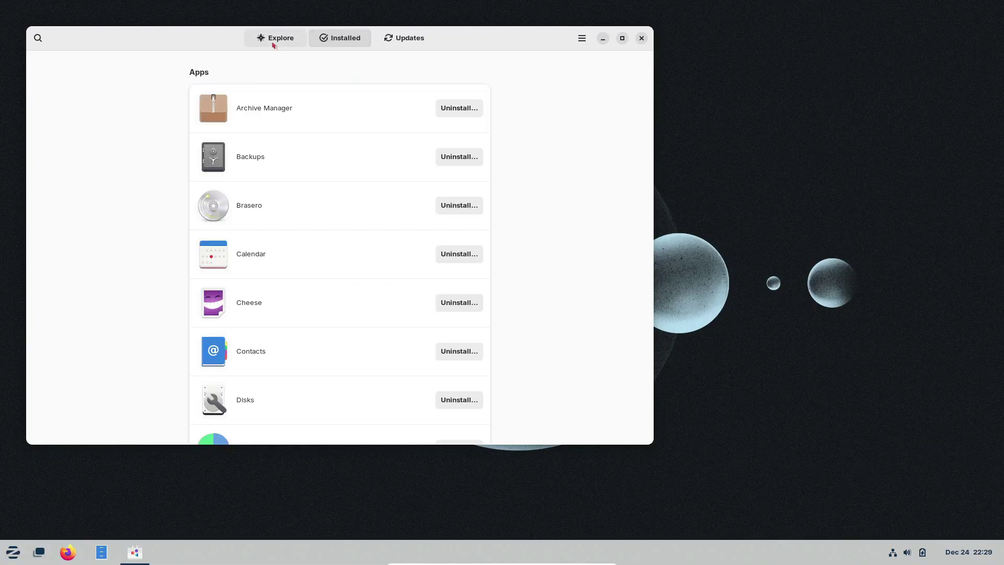
pyautogui.click(272, 42)
# Browse the Codecs and Work categories, advance the featured banner, and close the store.
pyautogui.scroll(-10, 354, 320)
pyautogui.click(212, 389)
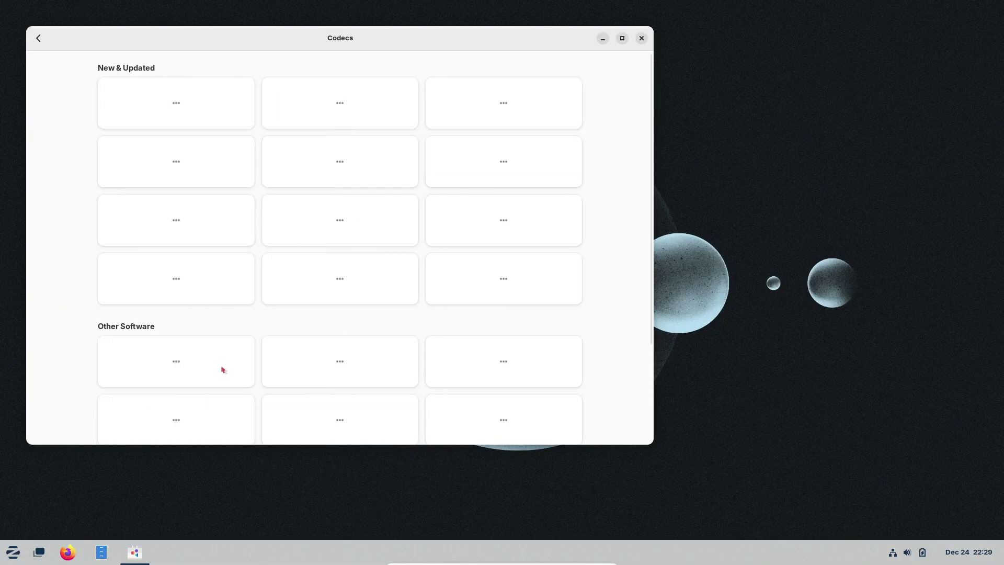
pyautogui.click(41, 43)
pyautogui.scroll(10, 408, 226)
pyautogui.click(386, 288)
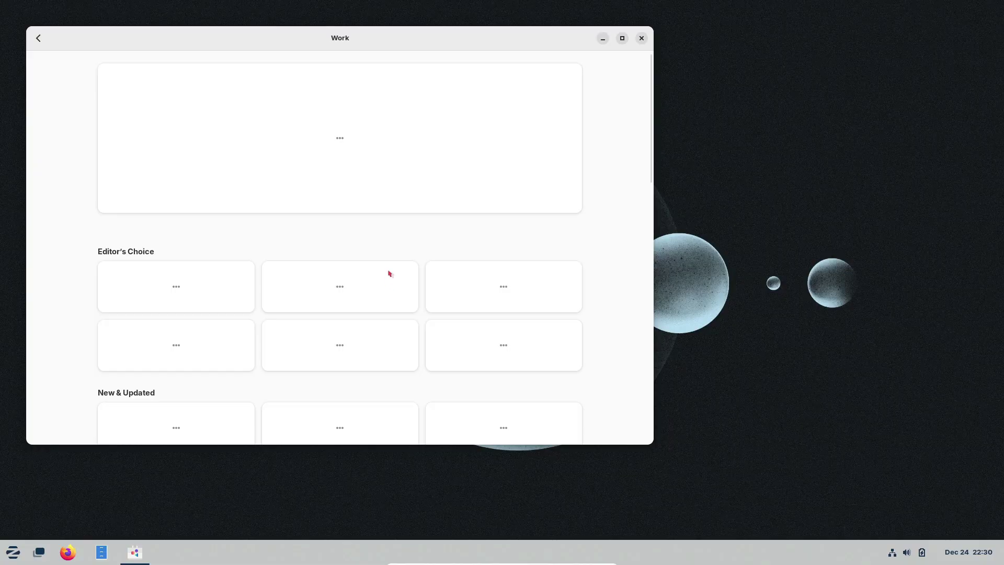
pyautogui.click(42, 41)
pyautogui.click(560, 147)
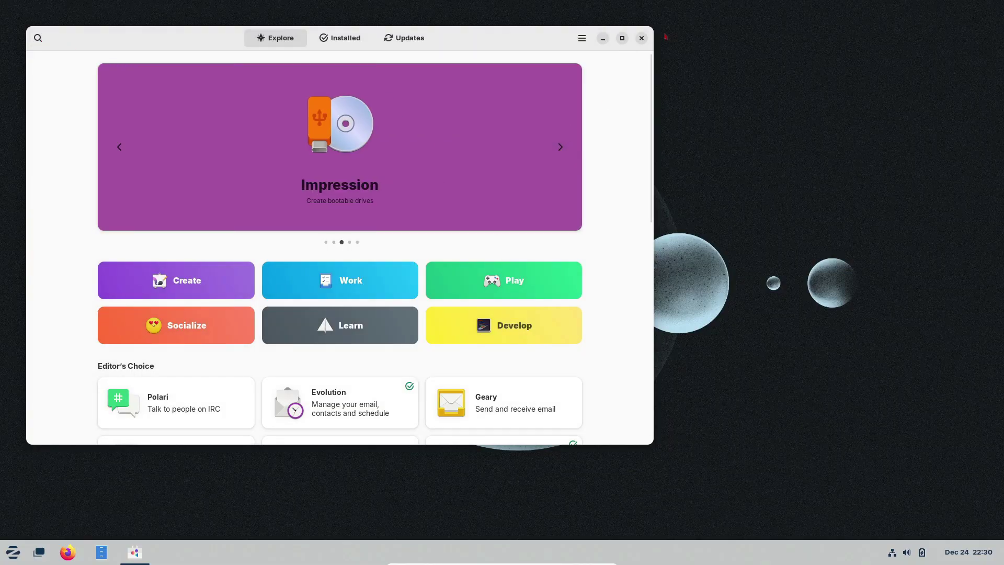
pyautogui.click(641, 37)
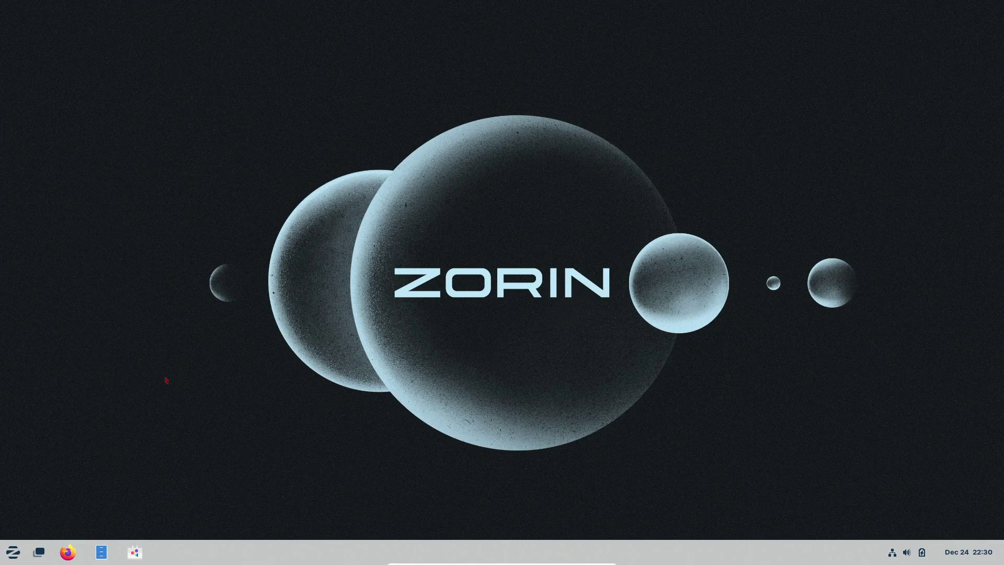
# Launch Firefox and scroll zorin.com/os past Speed, Apps, Game and Zorin Connect to 'Make your computer better.'.
pyautogui.click(68, 552)
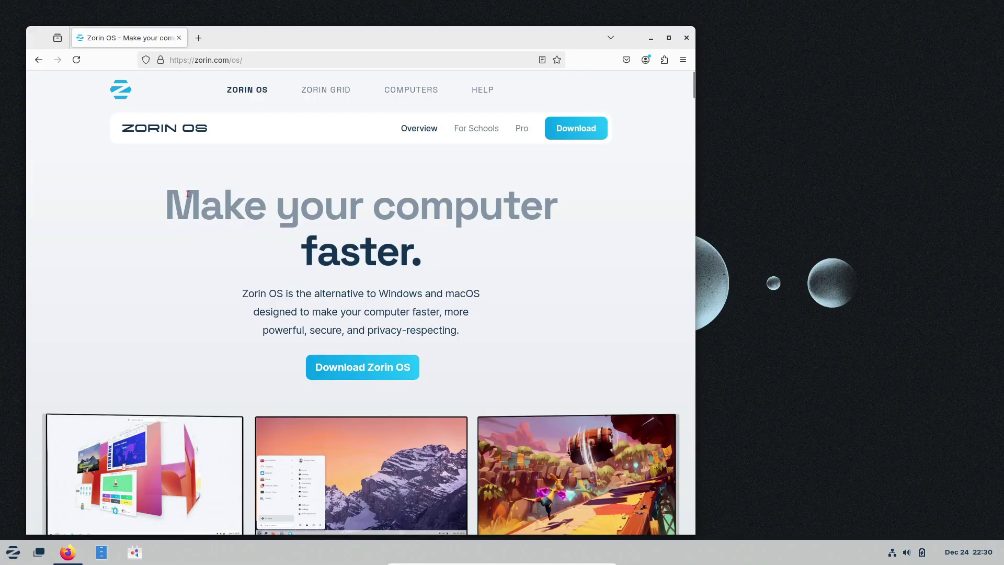
pyautogui.moveTo(469, 48); pyautogui.dragTo(569, 45)
pyautogui.scroll(-5, 528, 172)
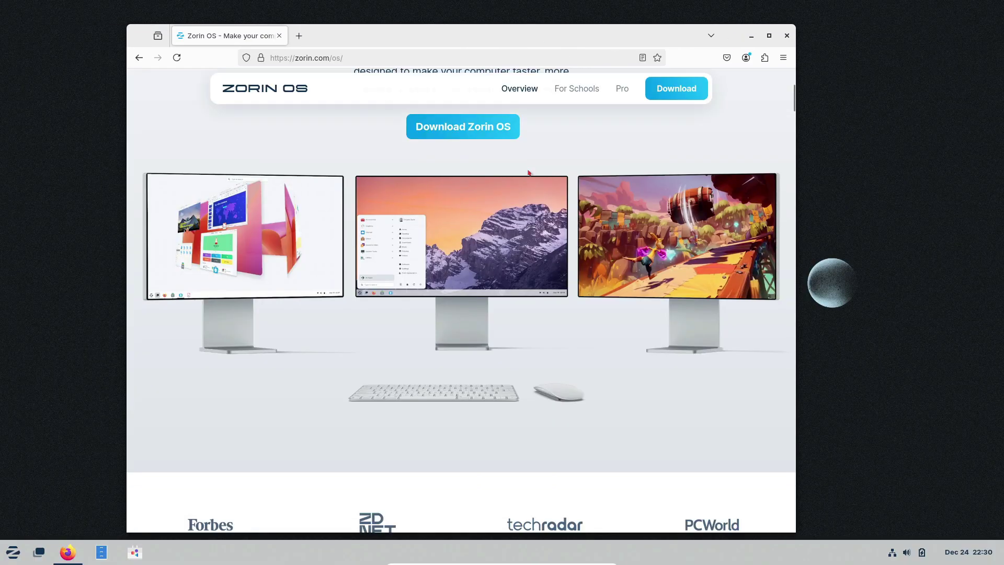
pyautogui.scroll(-15, 521, 211)
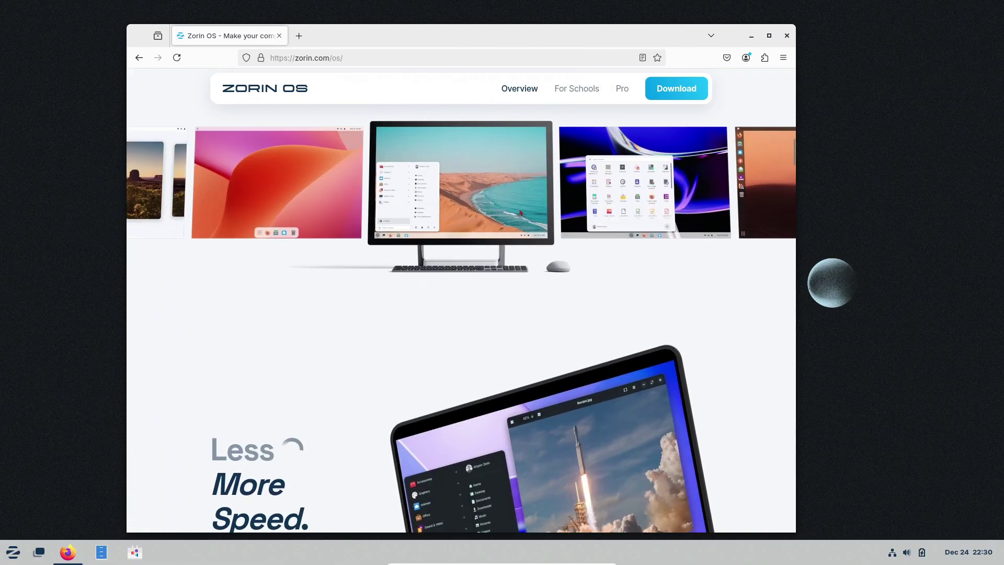
pyautogui.scroll(-15, 518, 214)
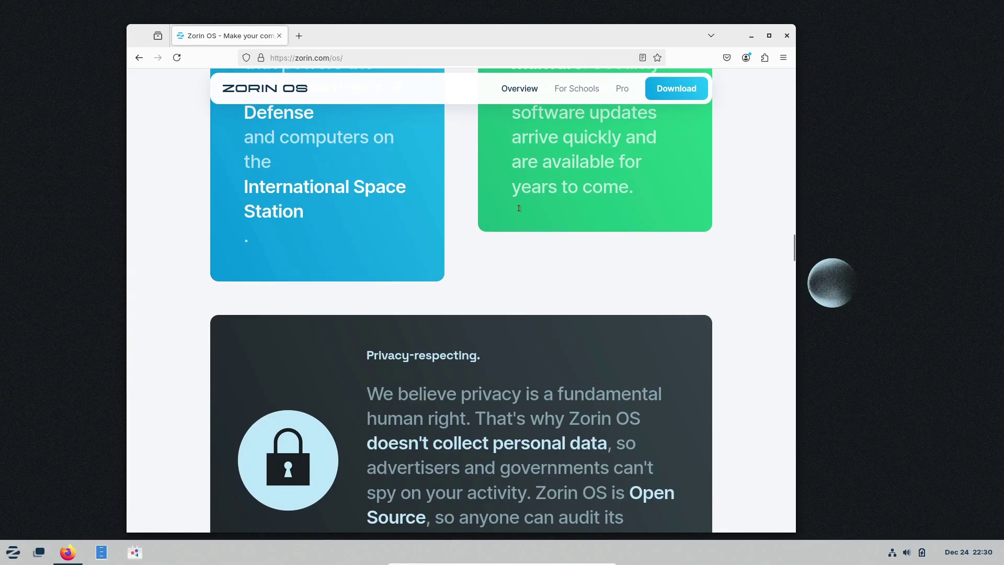
pyautogui.scroll(-12, 518, 213)
pyautogui.scroll(3, 511, 219)
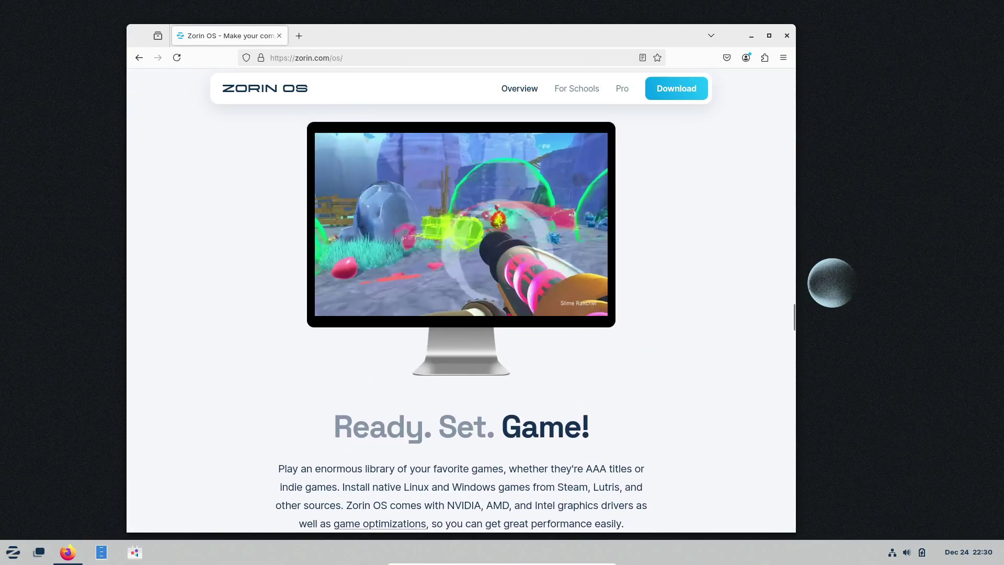
pyautogui.scroll(-15, 502, 219)
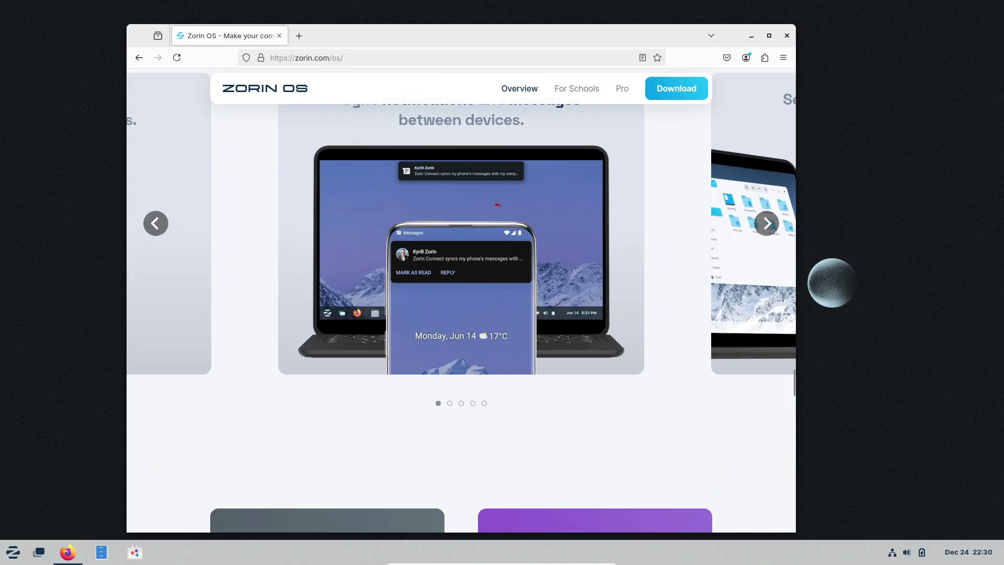
pyautogui.scroll(-20, 497, 204)
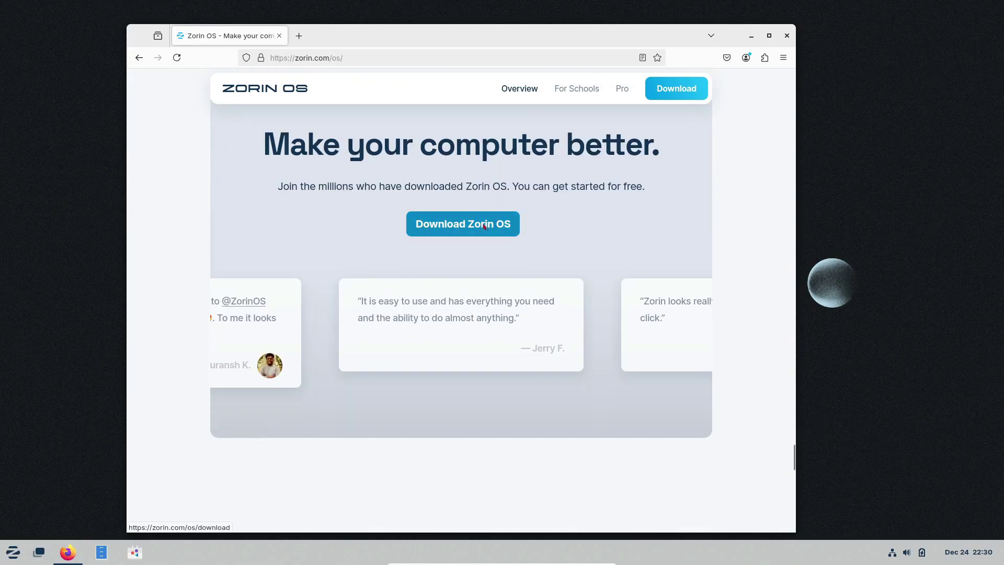
# Open the Zorin OS download page and scroll down through its editions.
pyautogui.click(484, 225)
pyautogui.scroll(-5, 479, 212)
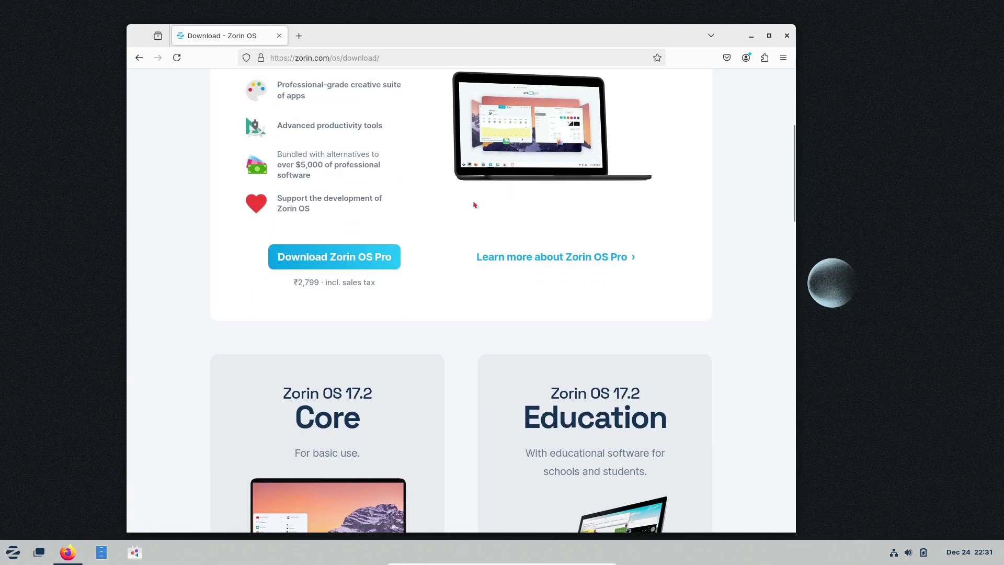
pyautogui.scroll(-2, 475, 205)
pyautogui.scroll(-5, 366, 241)
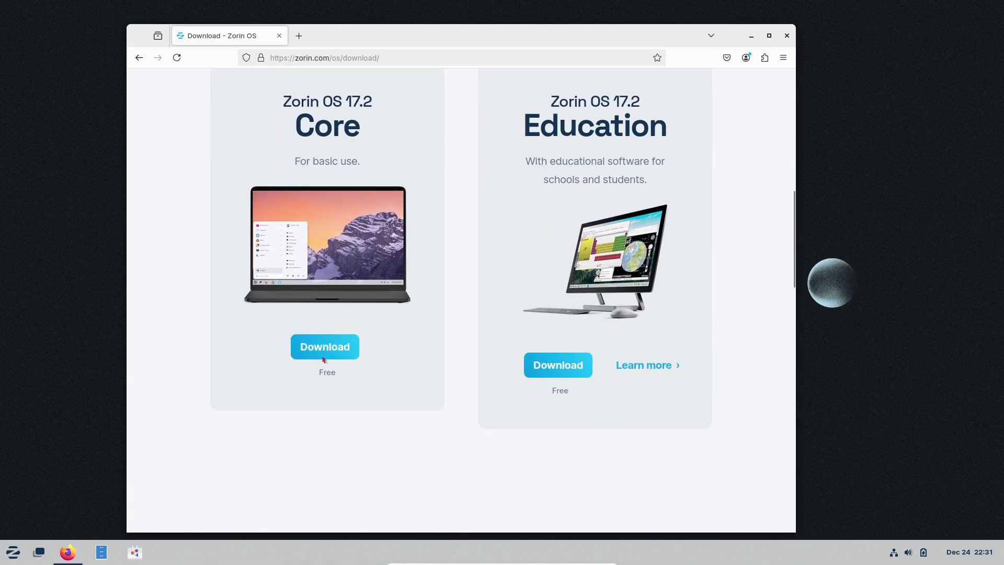
pyautogui.scroll(-15, 550, 400)
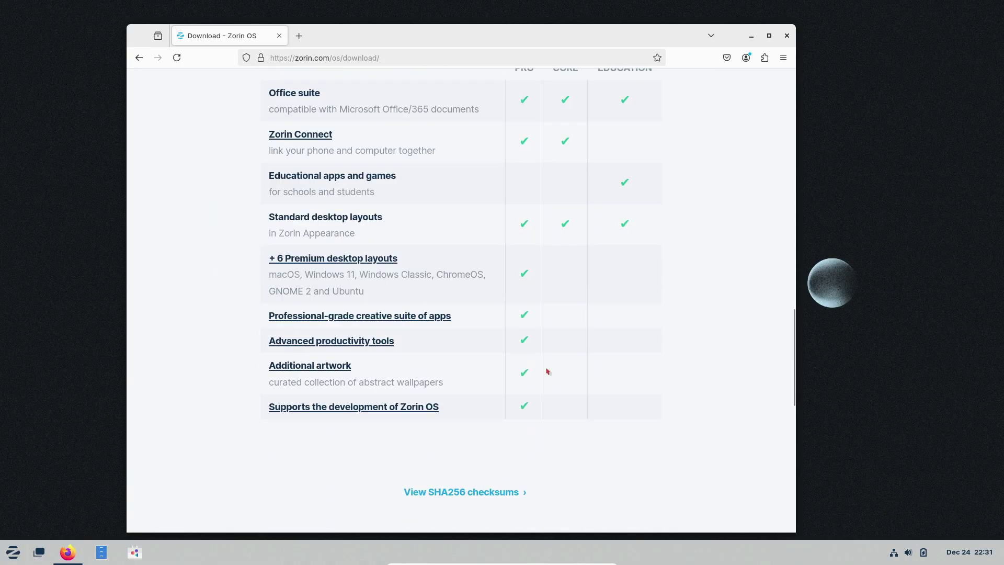
# Read the Zorin OS Lite help page, close it, and return to the download page's top.
pyautogui.click(472, 151)
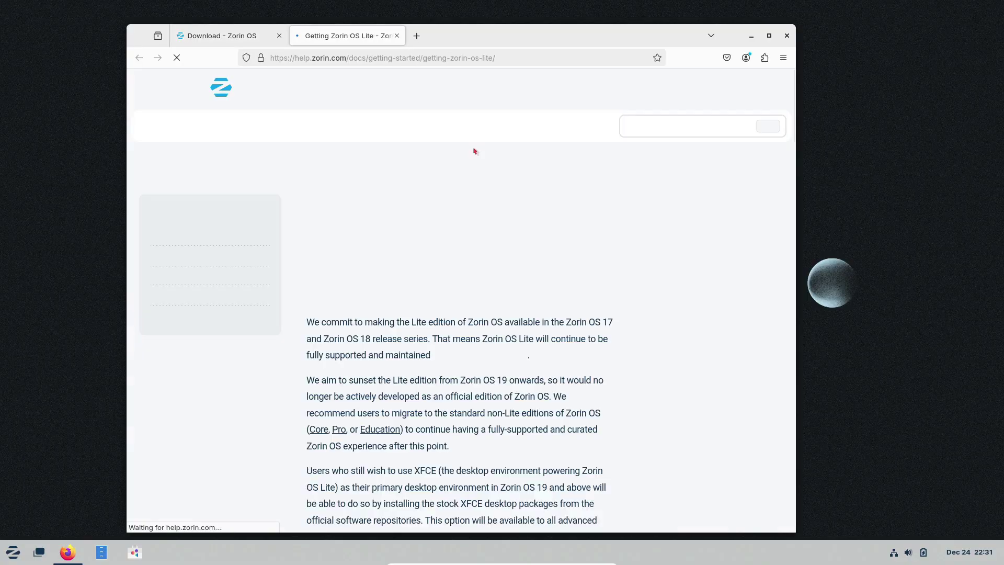
pyautogui.scroll(-15, 443, 220)
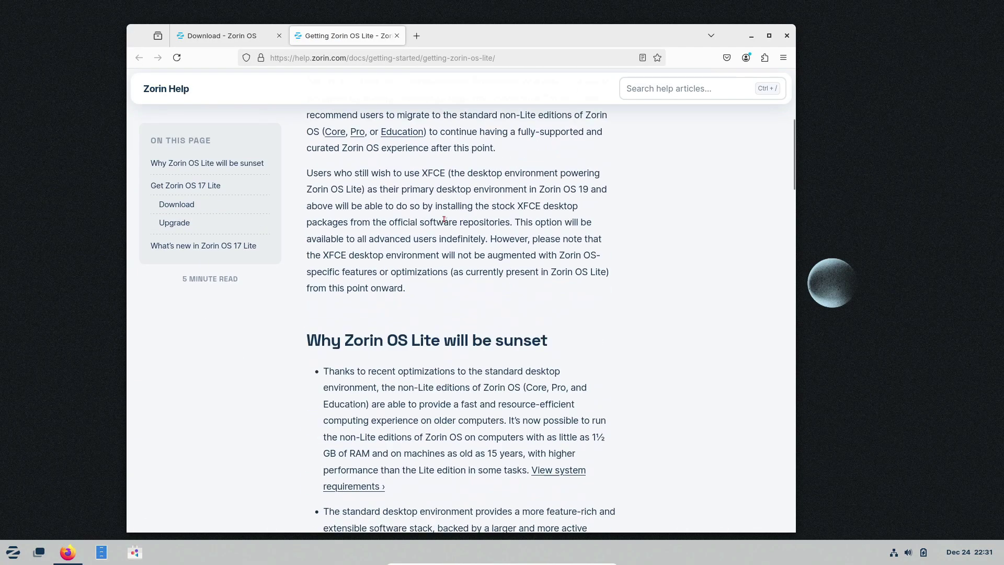
pyautogui.scroll(-10, 444, 220)
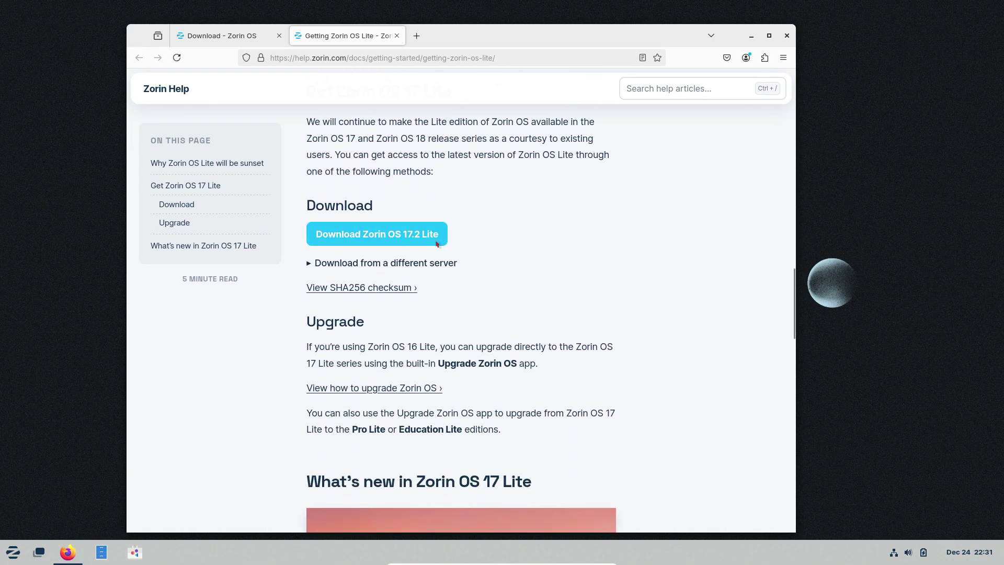
pyautogui.scroll(-5, 437, 242)
pyautogui.scroll(15, 432, 230)
pyautogui.click(396, 35)
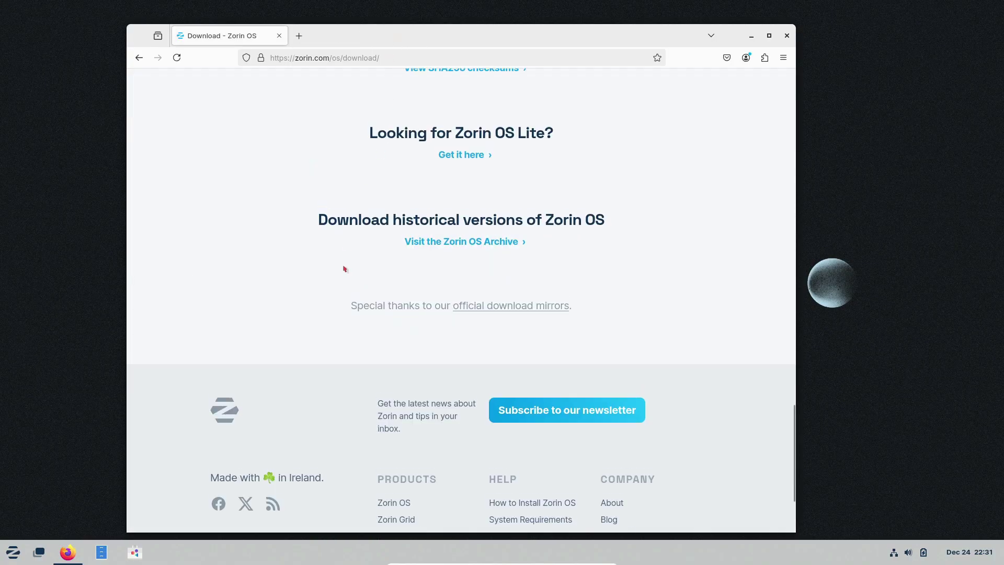
pyautogui.scroll(12, 343, 269)
pyautogui.scroll(10, 345, 265)
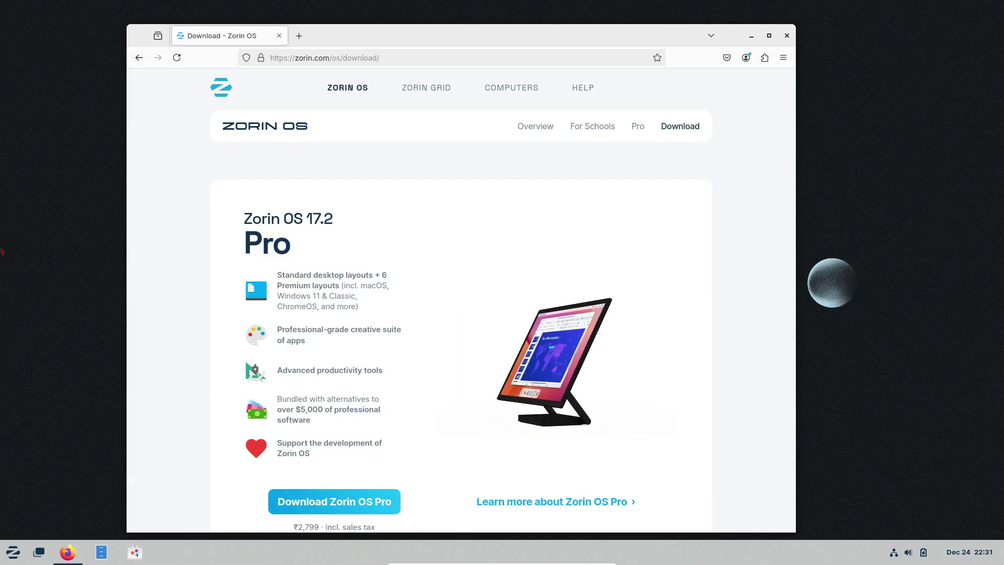
# View the Pro edition, then look over the Zorin OS Education page for schools.
pyautogui.click(638, 127)
pyautogui.click(588, 128)
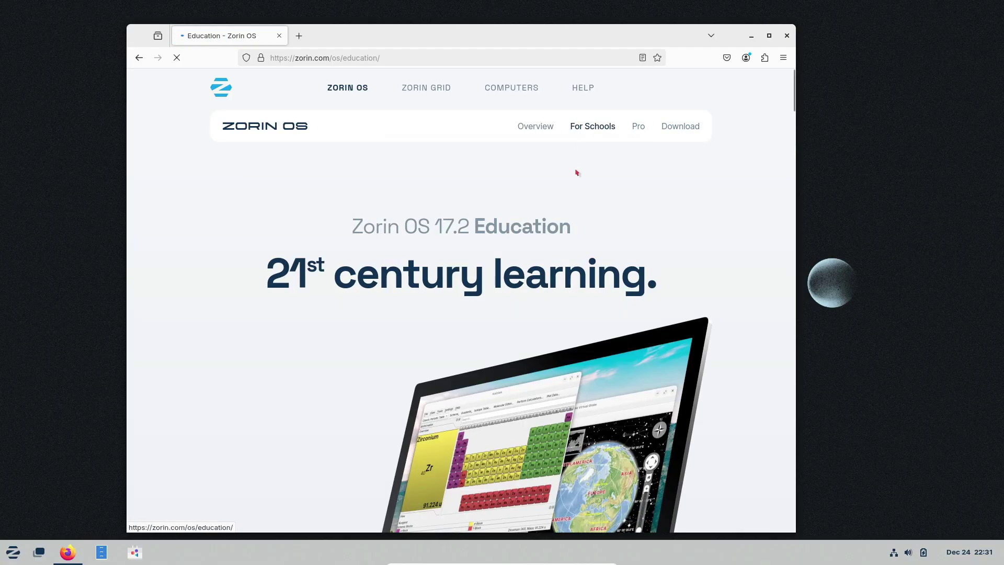
pyautogui.scroll(-20, 575, 182)
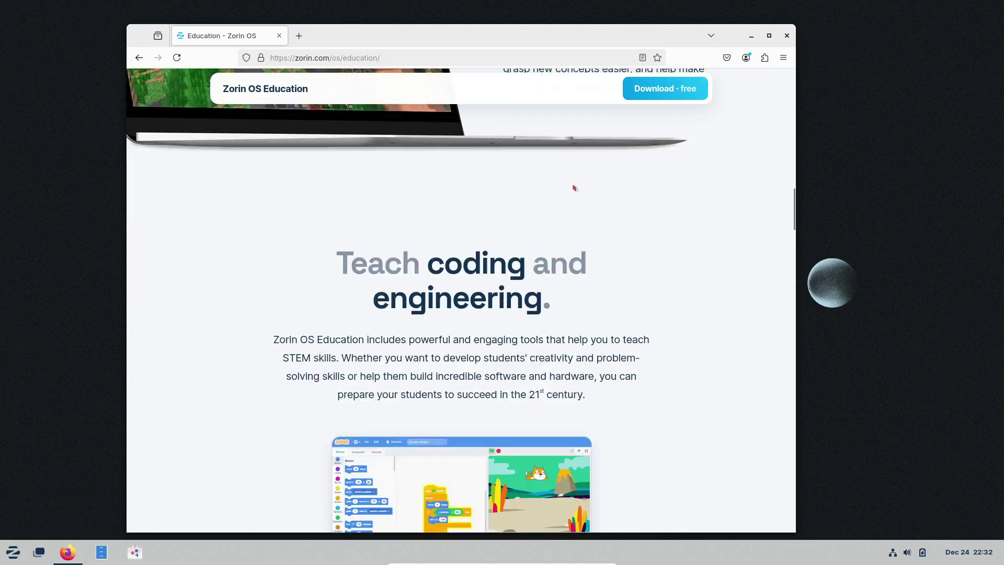
pyautogui.scroll(-5, 575, 187)
pyautogui.scroll(20, 697, 163)
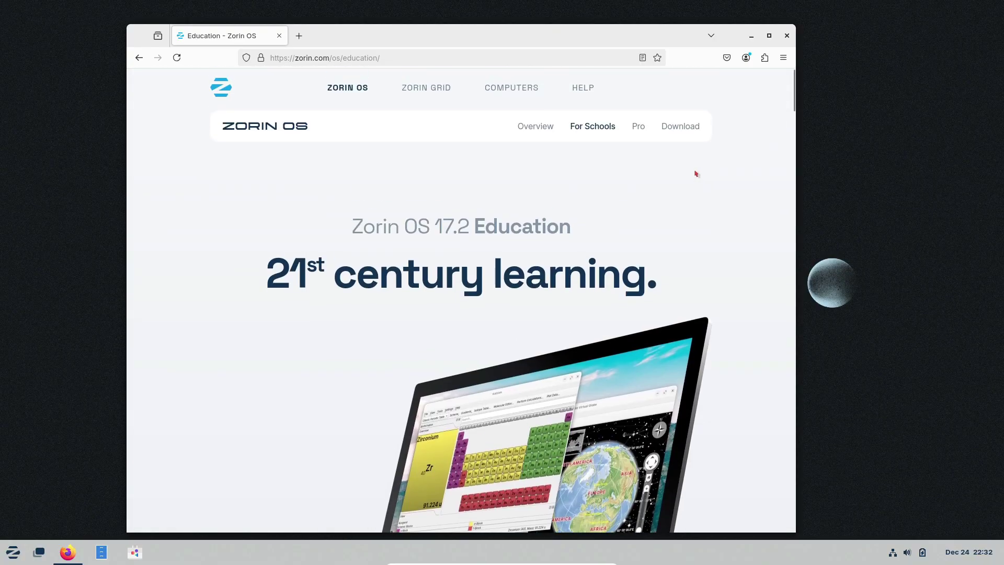
# Check the editions comparison table on the download page, then close Firefox.
pyautogui.click(677, 127)
pyautogui.scroll(-12, 564, 212)
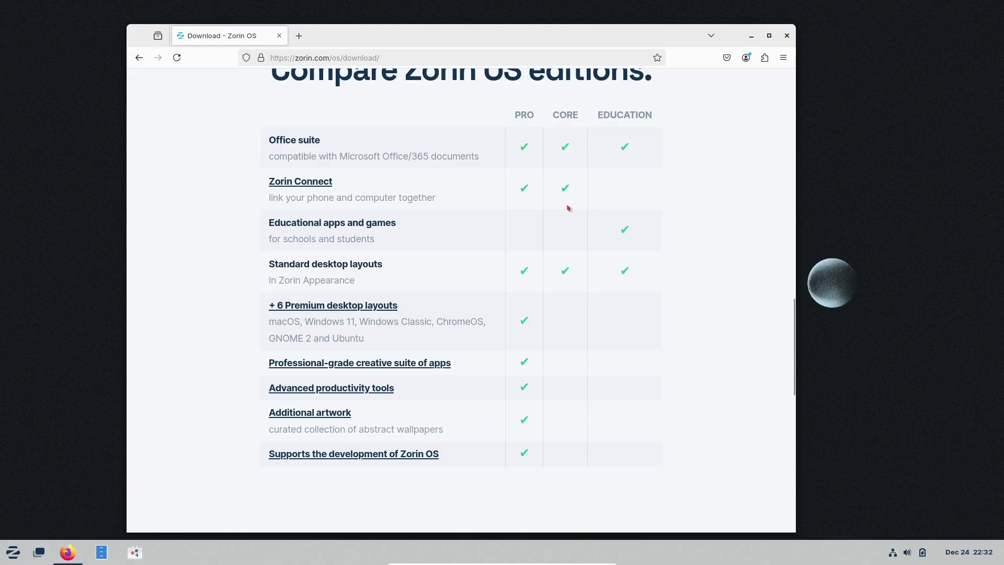
pyautogui.scroll(-5, 568, 207)
pyautogui.scroll(6, 569, 206)
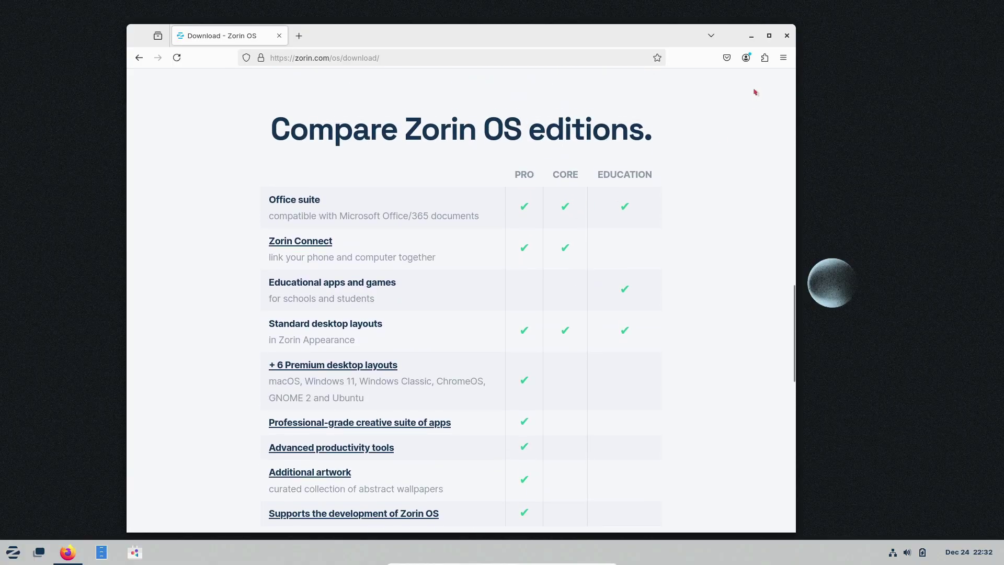
pyautogui.click(786, 36)
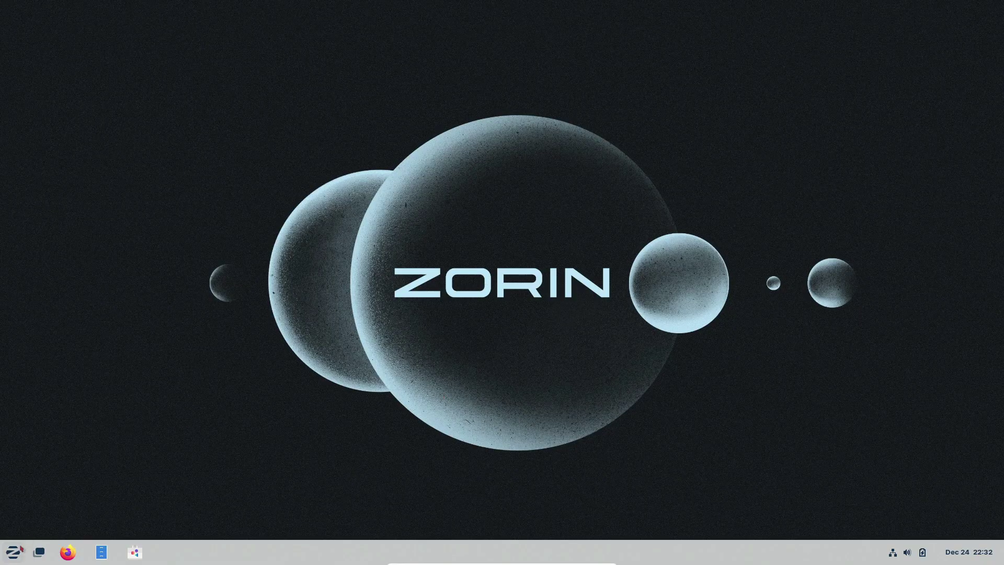
# Open Terminal from All Apps, run htop, and move its window toward the screen centre.
pyautogui.click(13, 551)
pyautogui.click(53, 492)
pyautogui.scroll(-8, 96, 449)
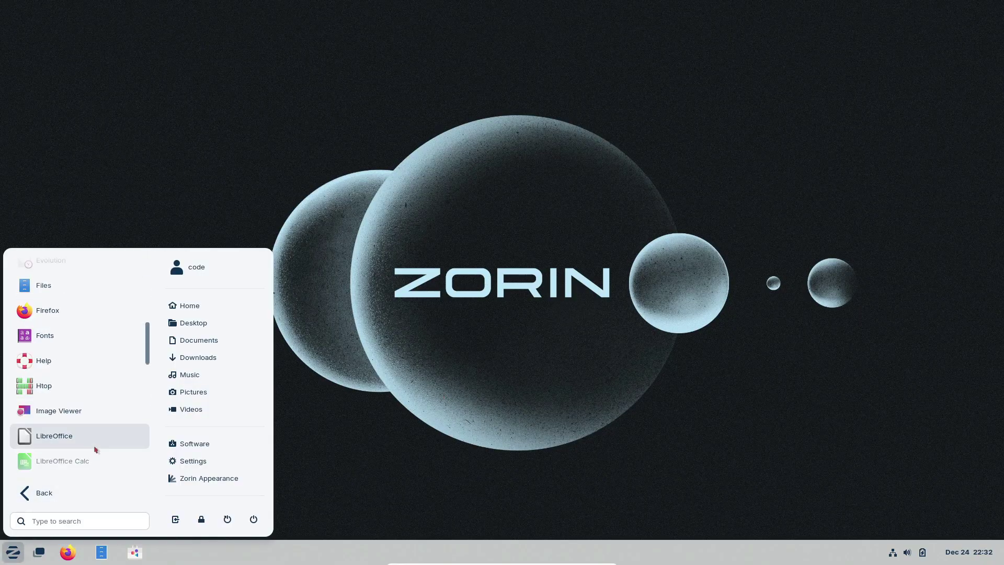
pyautogui.scroll(-10, 88, 468)
pyautogui.scroll(2, 85, 426)
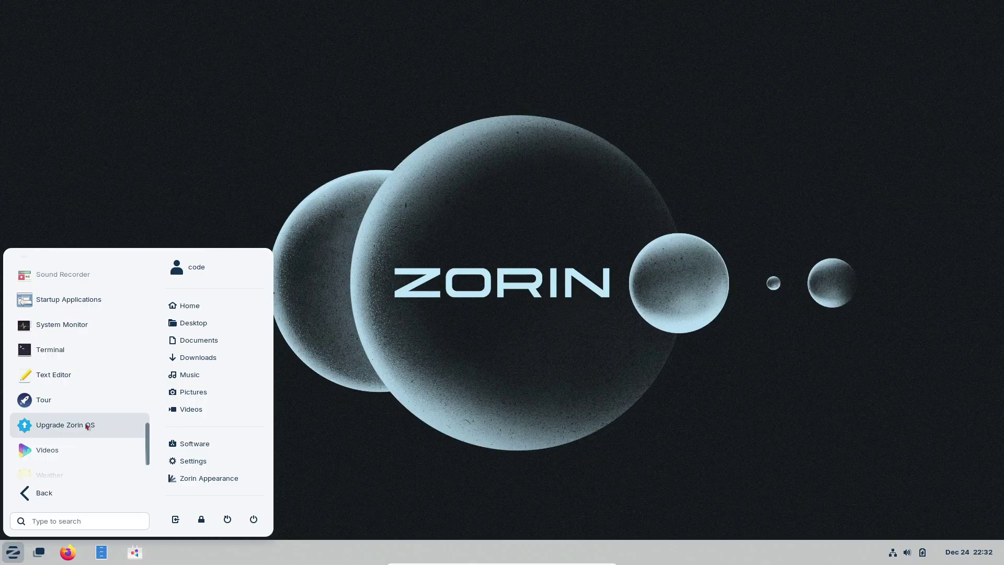
pyautogui.click(78, 344)
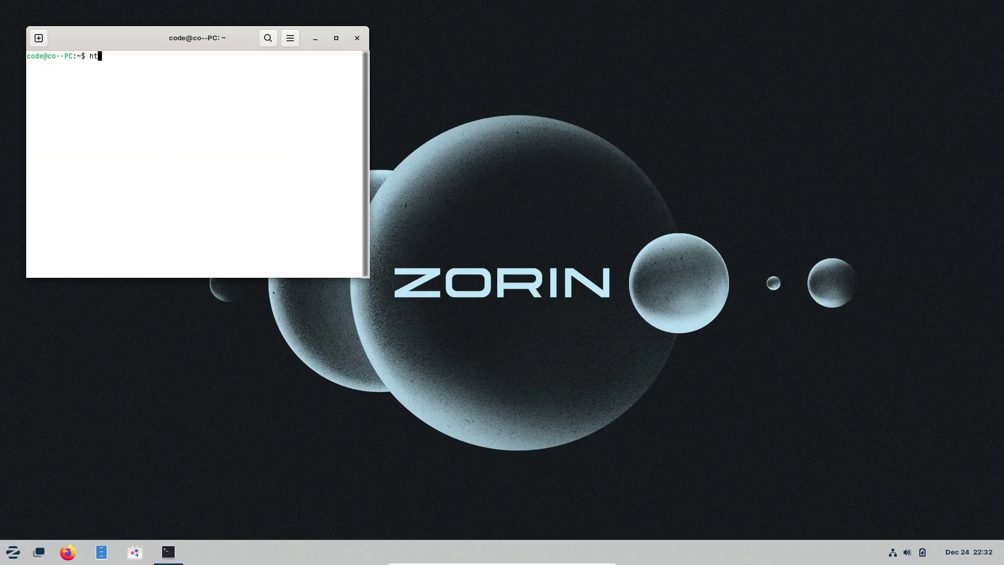
pyautogui.moveTo(149, 46); pyautogui.dragTo(318, 143)
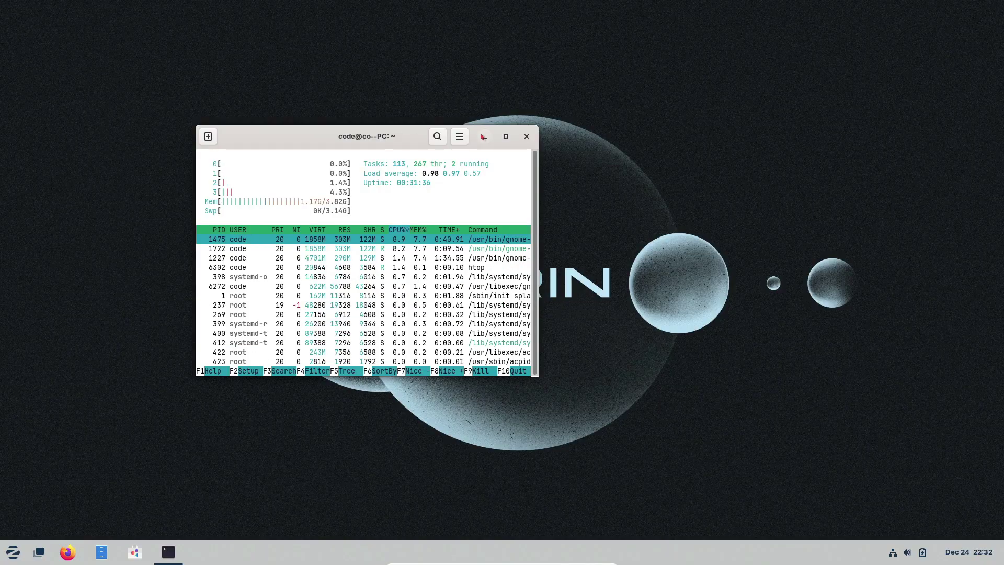
# Close the htop terminal, set the wallpaper to the sunset-lit snowy mountain picture, and close Settings.
pyautogui.click(526, 136)
pyautogui.click(454, 275)
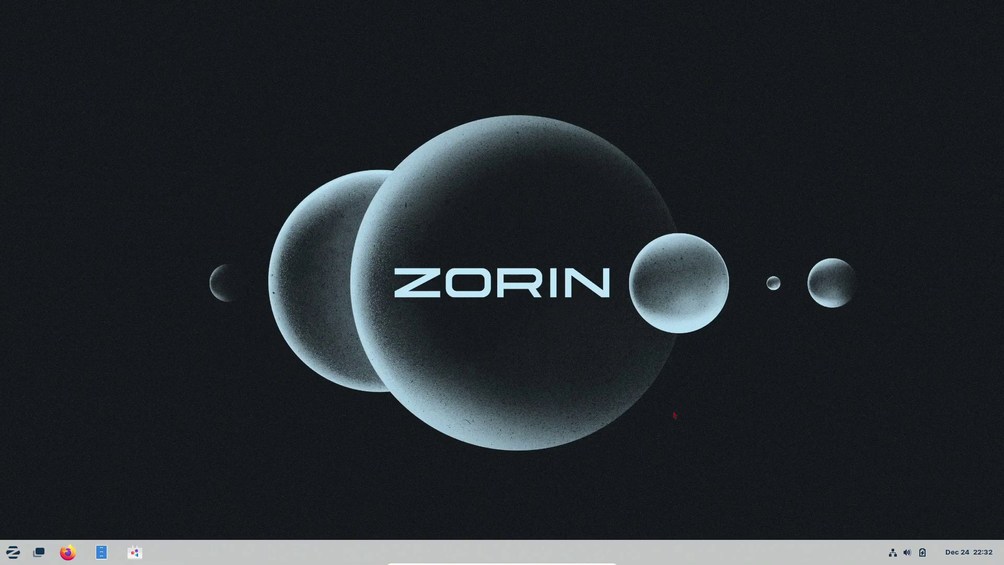
pyautogui.rightClick(467, 224)
pyautogui.click(534, 337)
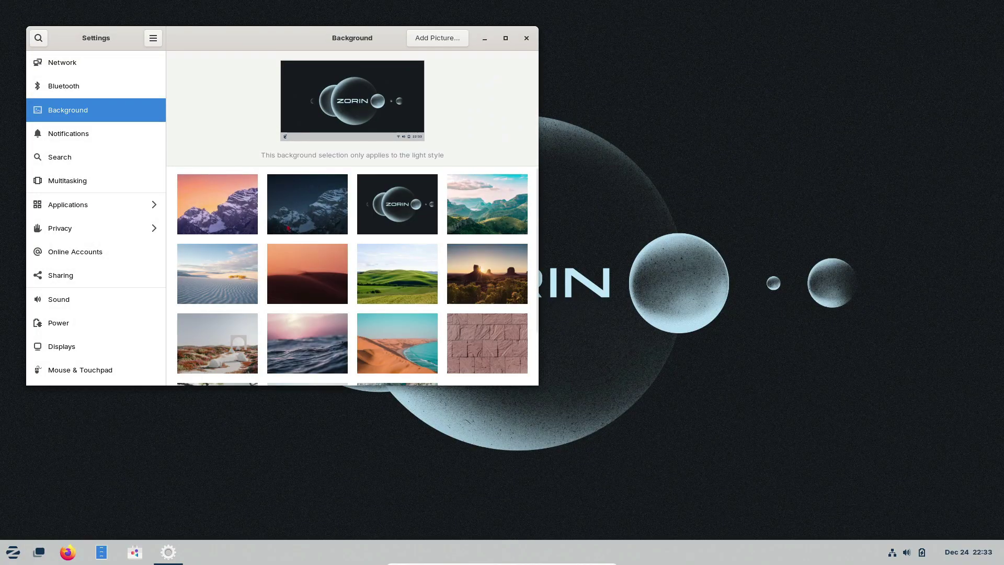
pyautogui.click(218, 207)
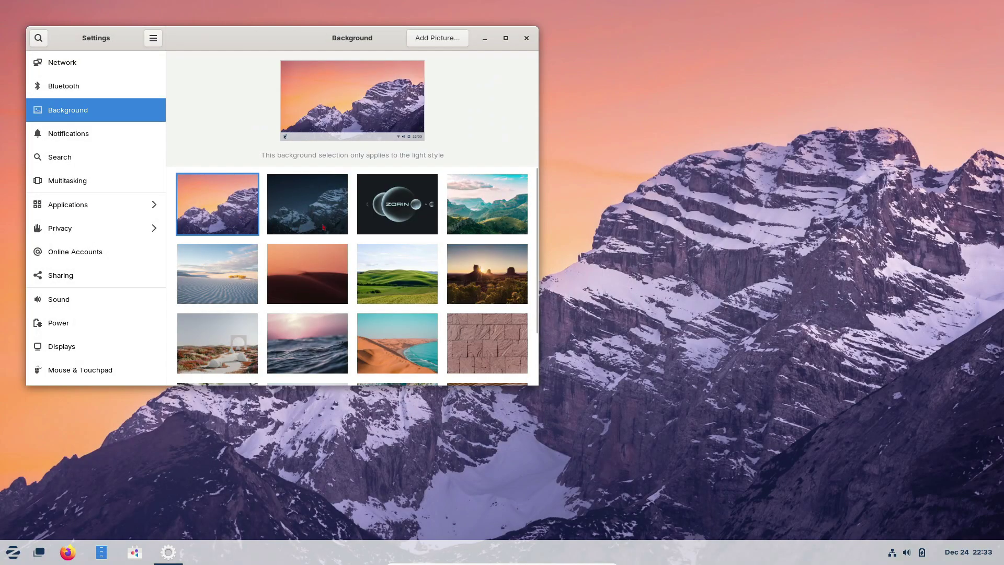
pyautogui.click(324, 226)
pyautogui.scroll(-2, 448, 218)
pyautogui.scroll(2, 366, 220)
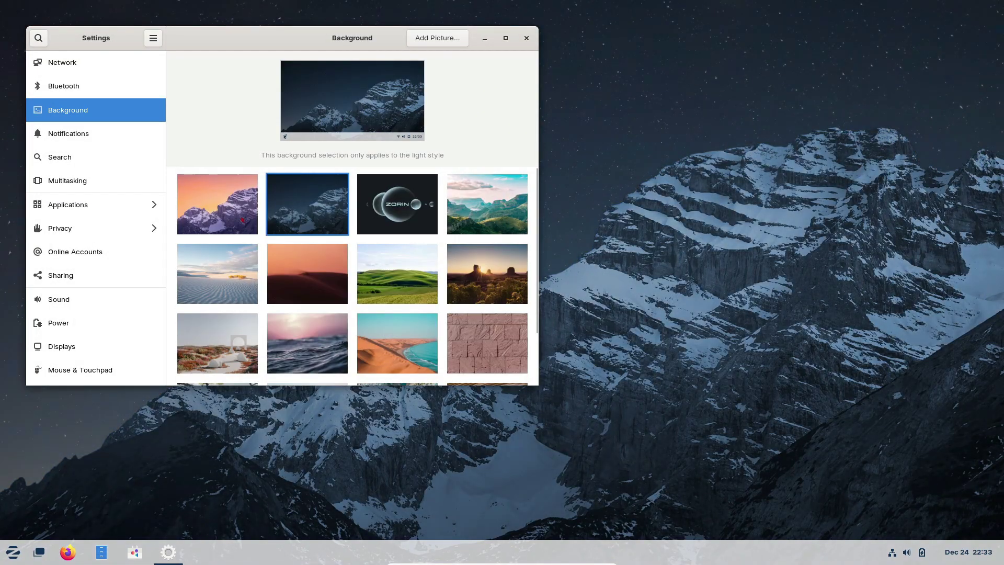
pyautogui.click(242, 220)
pyautogui.click(525, 40)
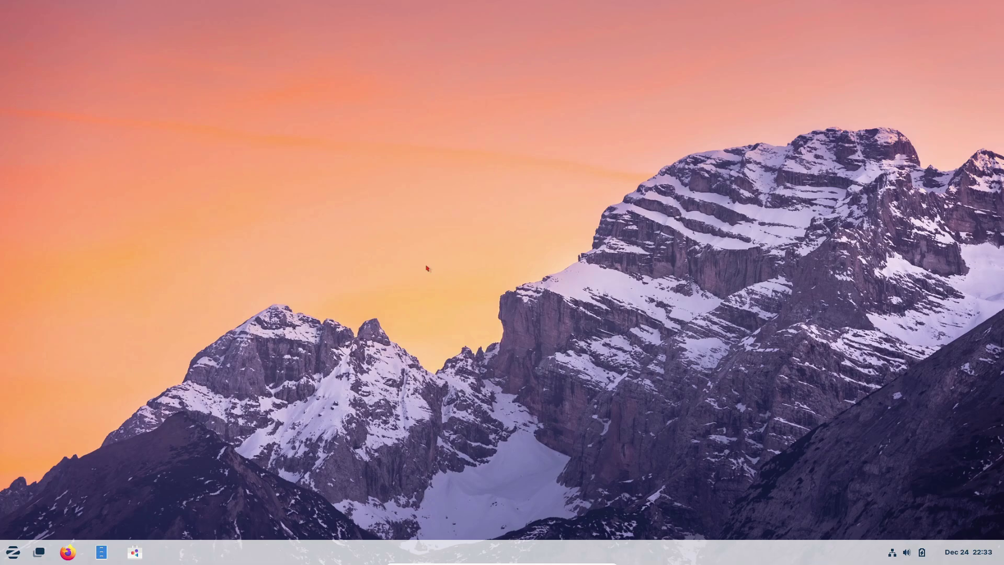